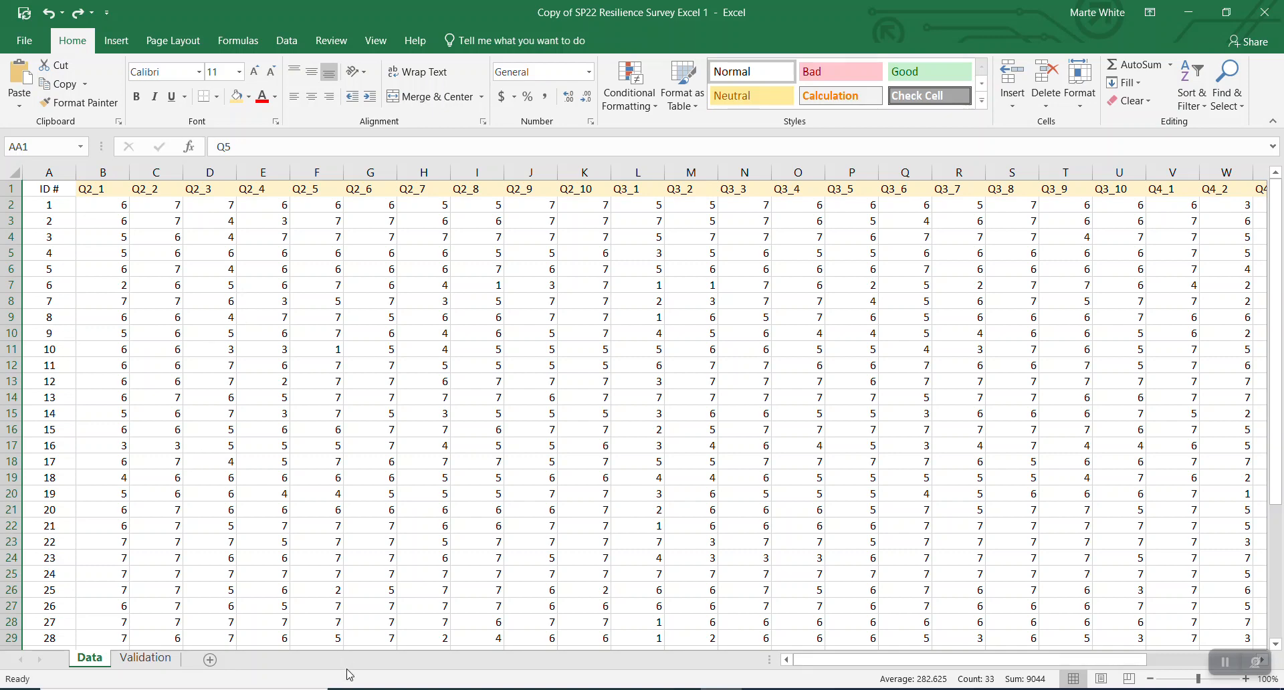
- Scroll the Data sheet right until column AA with the Q5 responses is visible
drag(815, 664, 915, 669)
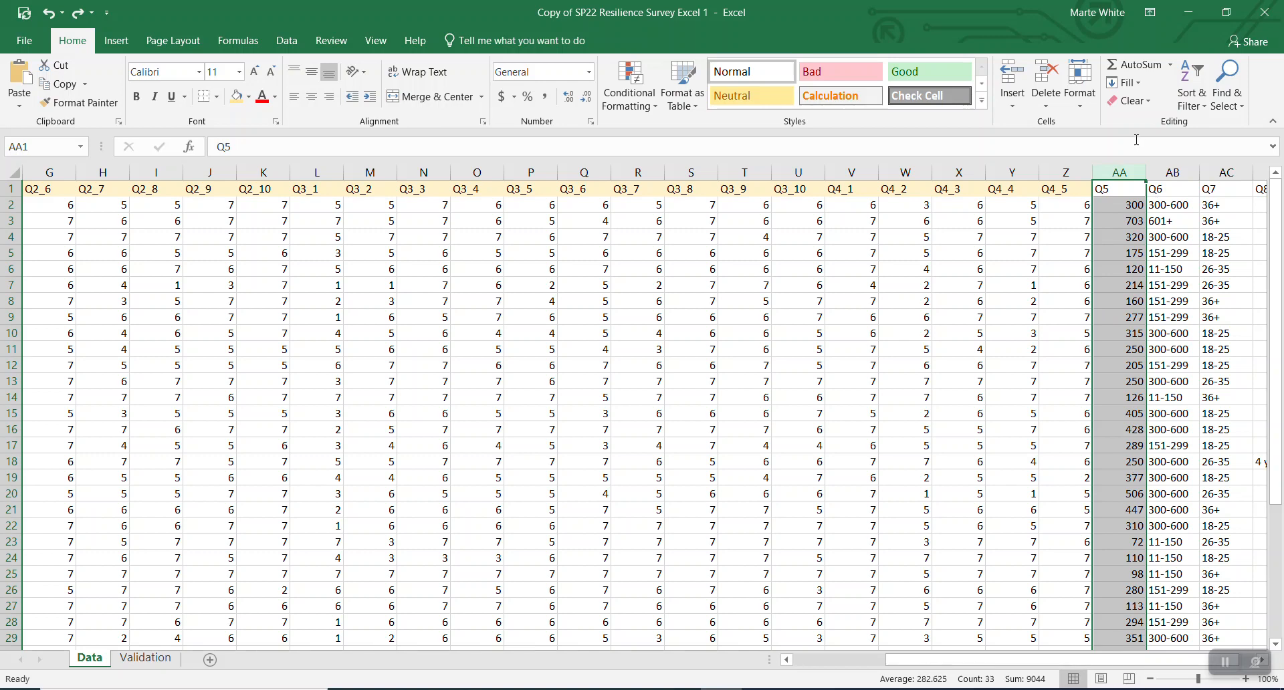
- Insert two blank columns at column AA, shifting Q5 to column AC
click(1118, 188)
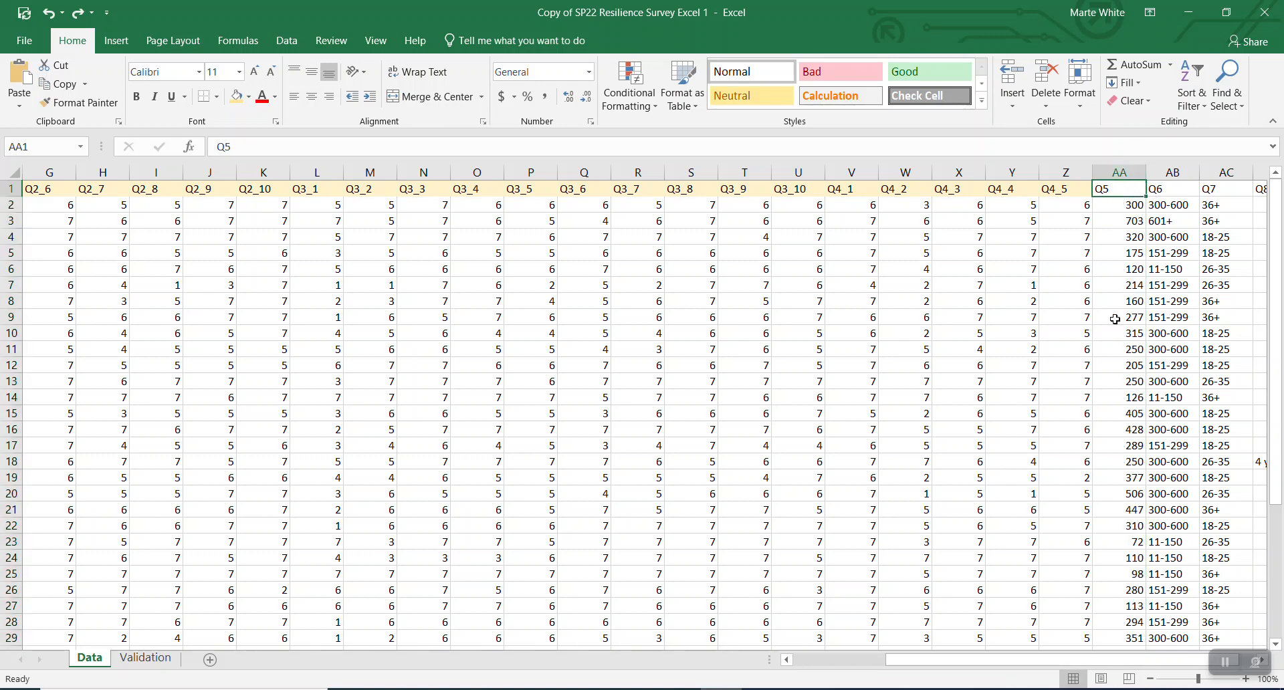
click(1115, 169)
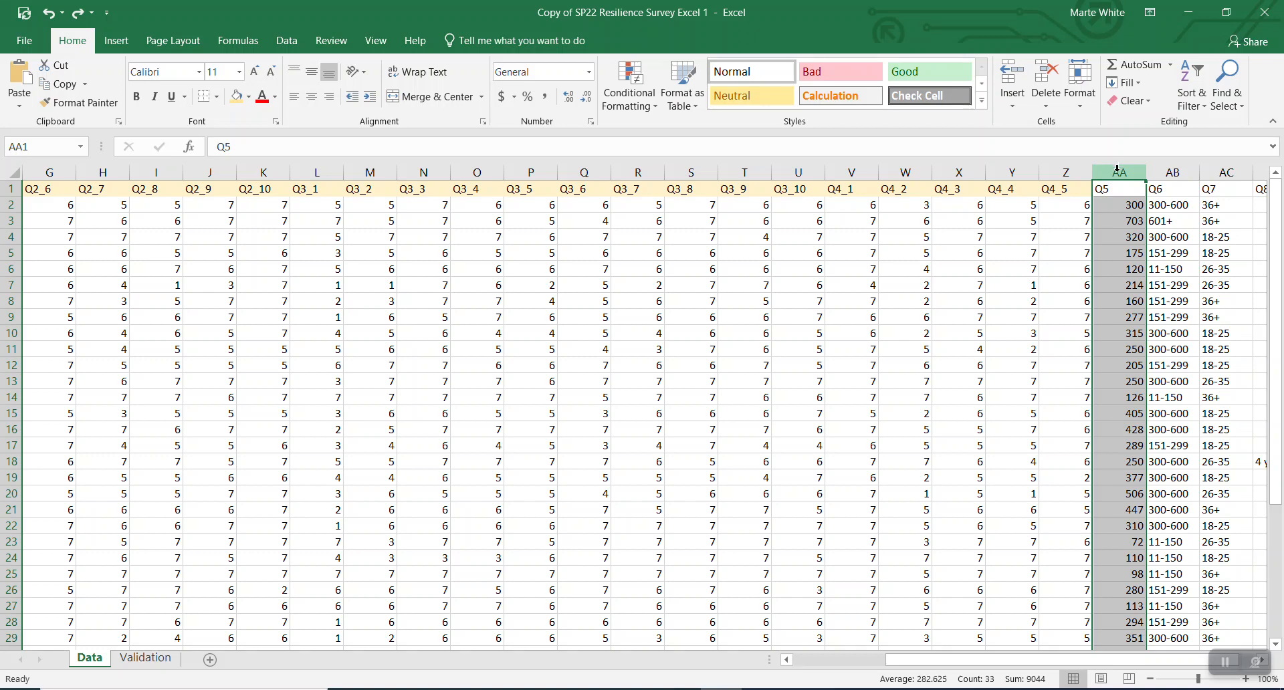
right_click(1117, 171)
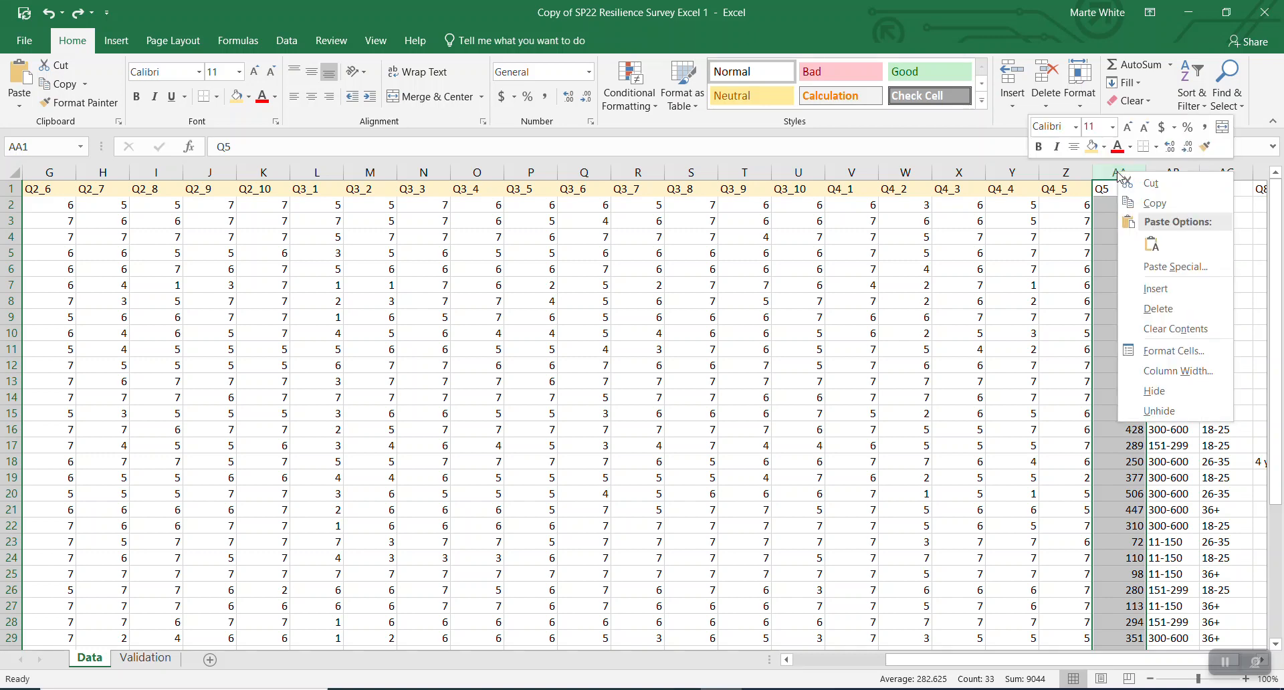
click(1157, 288)
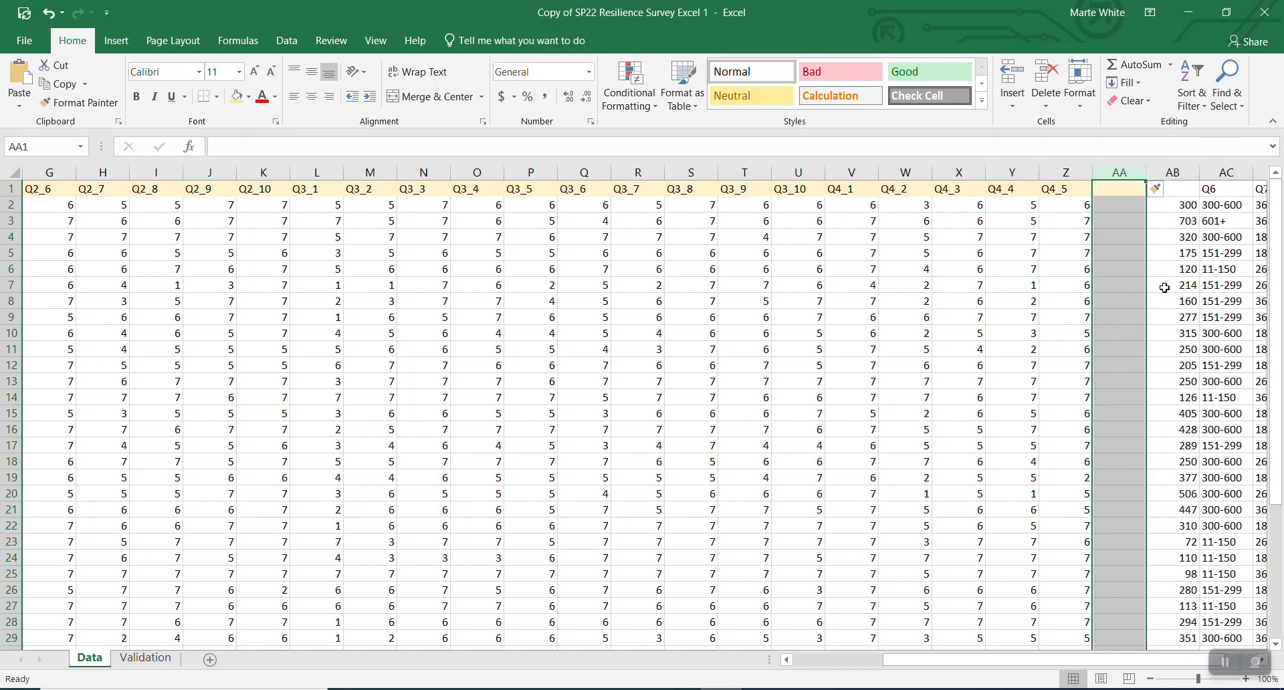
right_click(1109, 168)
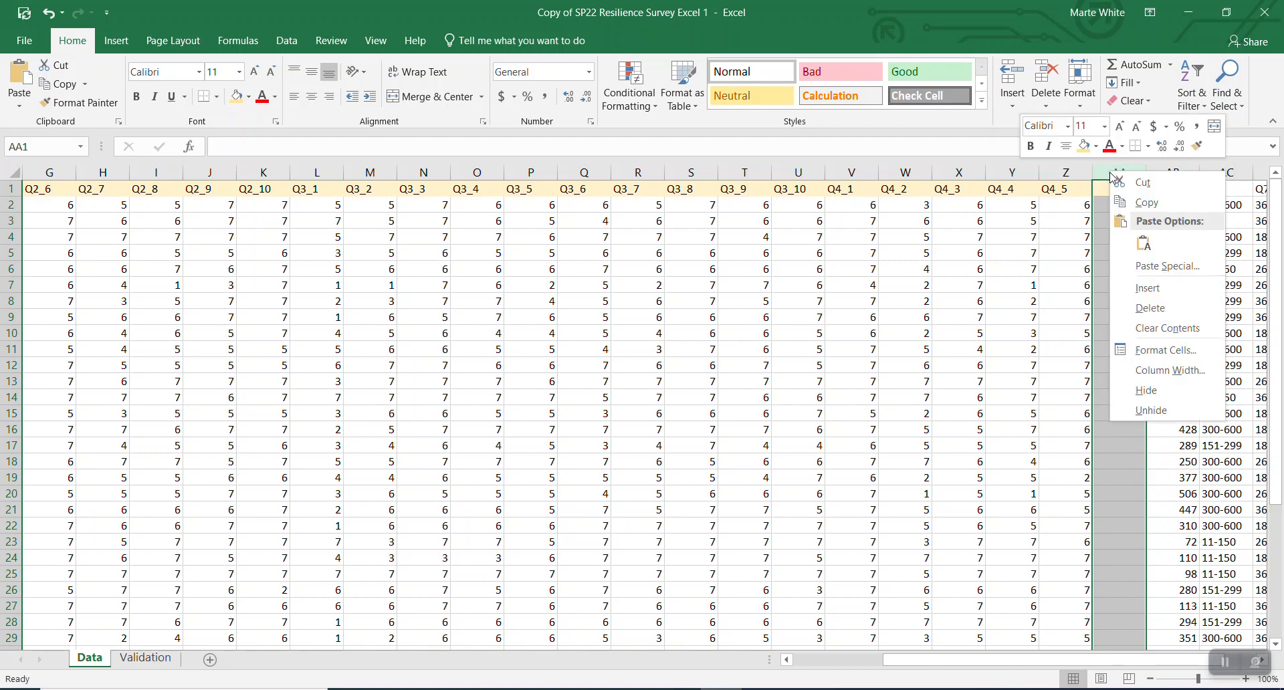
click(1155, 287)
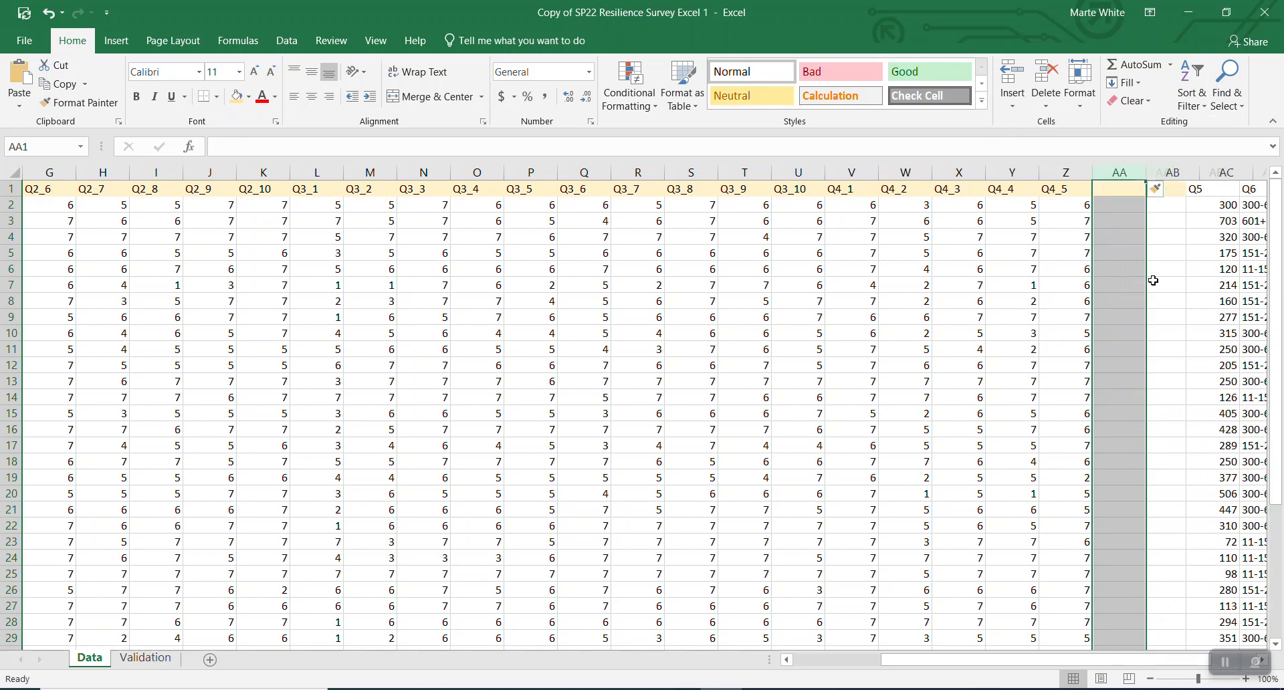
click(1116, 188)
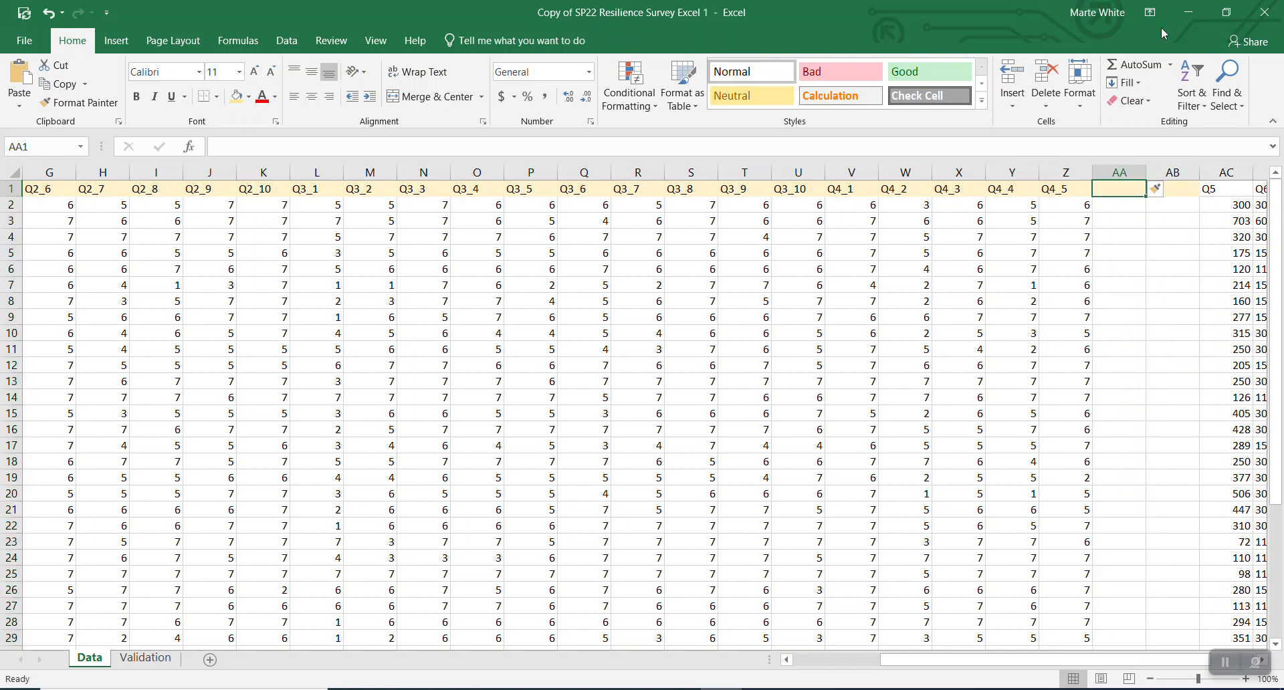
- Enter headers 'Res. Tot' in AA1 and 'Res. Ave' in AB1, then select both cells
text(Re)
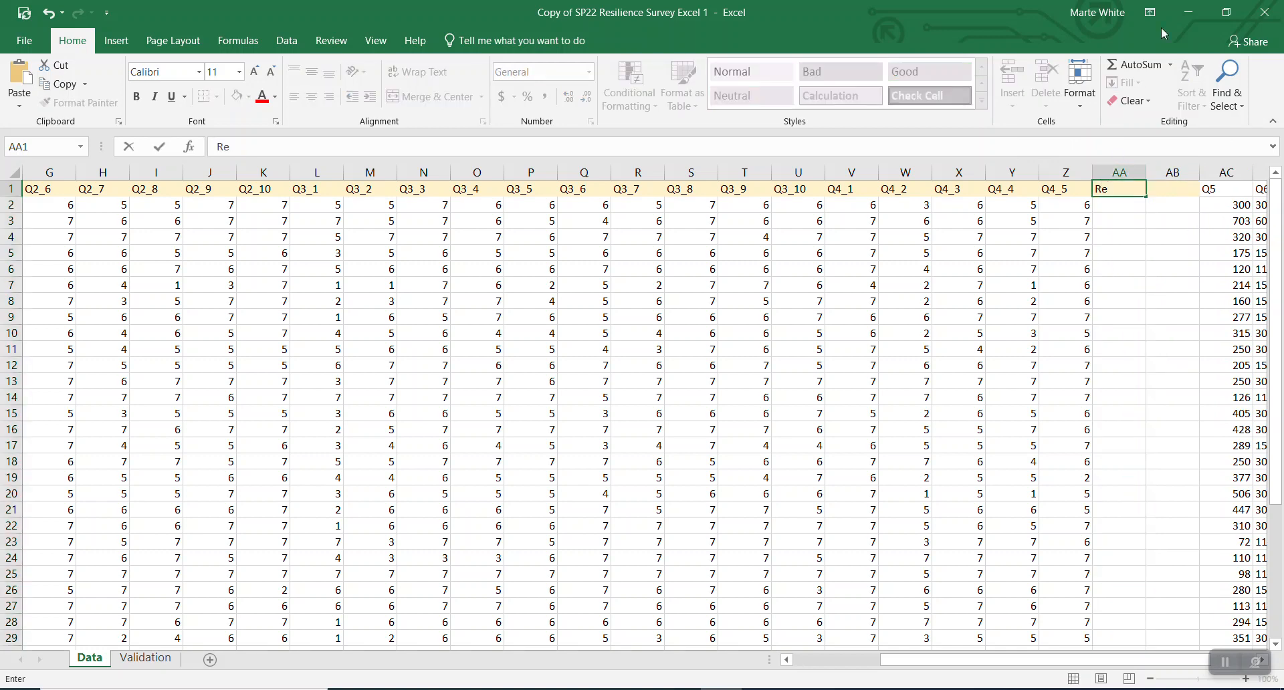
text(s. Tot)
key(Tab)
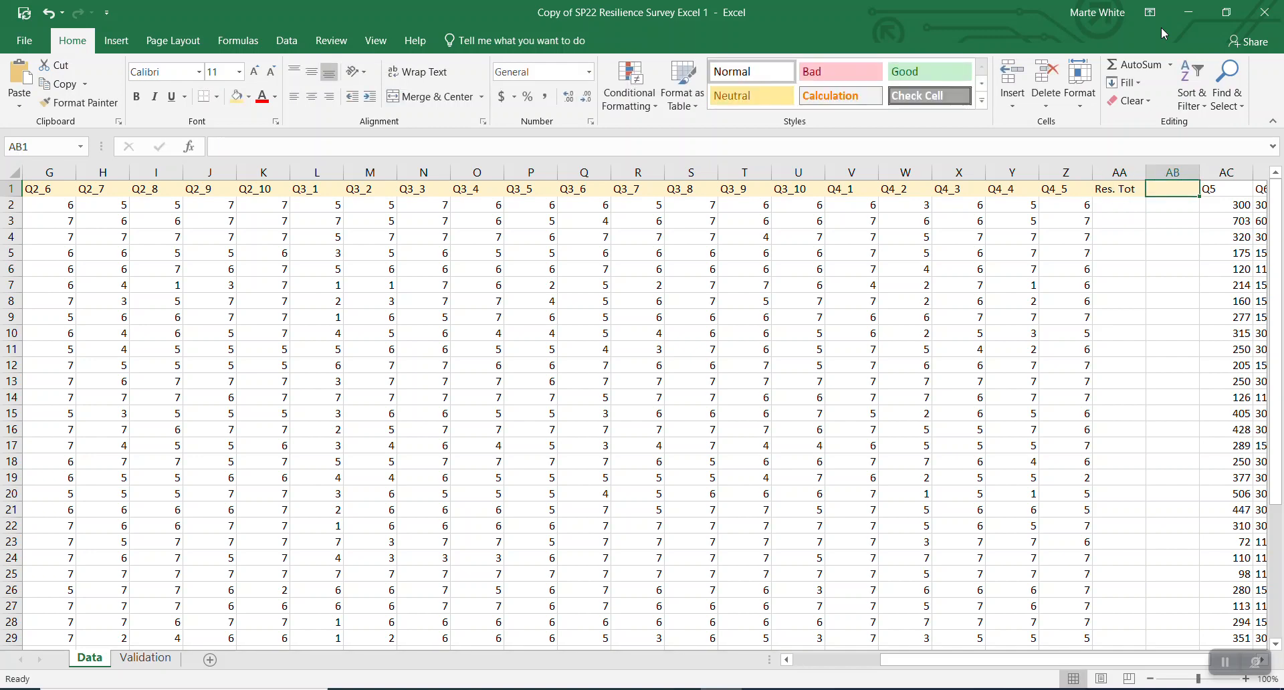
text(Res.)
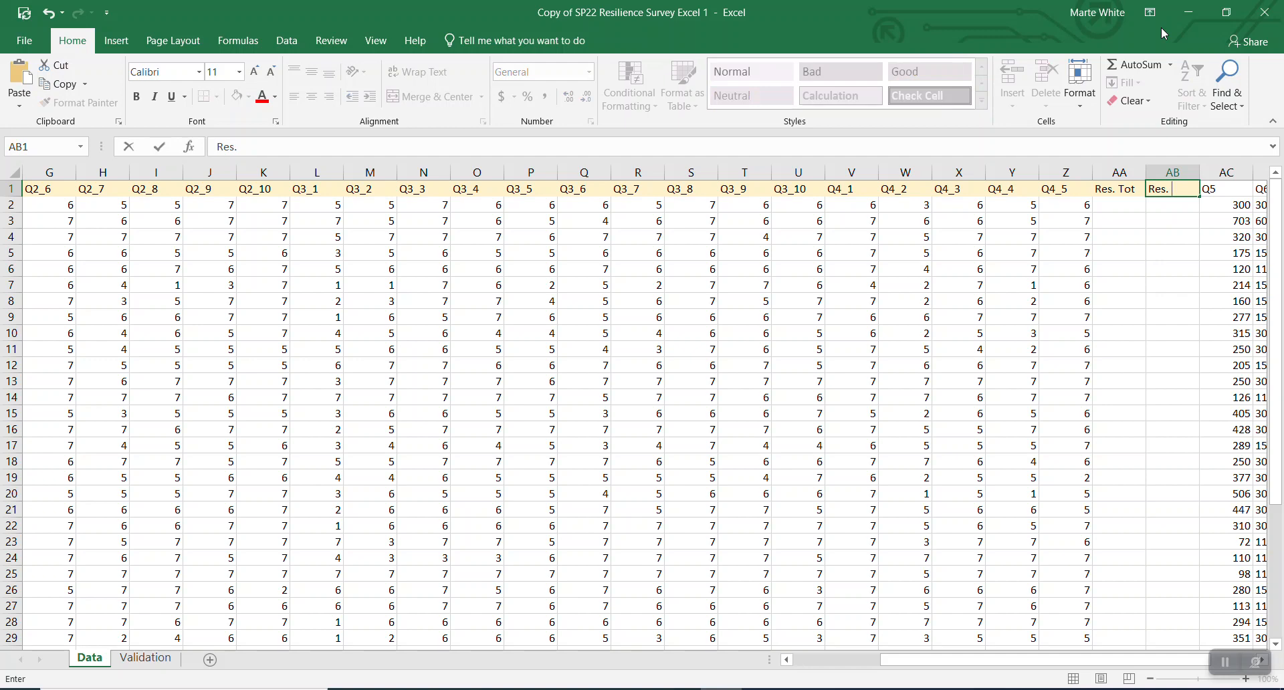
text( Ave)
click(1150, 13)
click(1124, 258)
drag(1116, 188, 1160, 191)
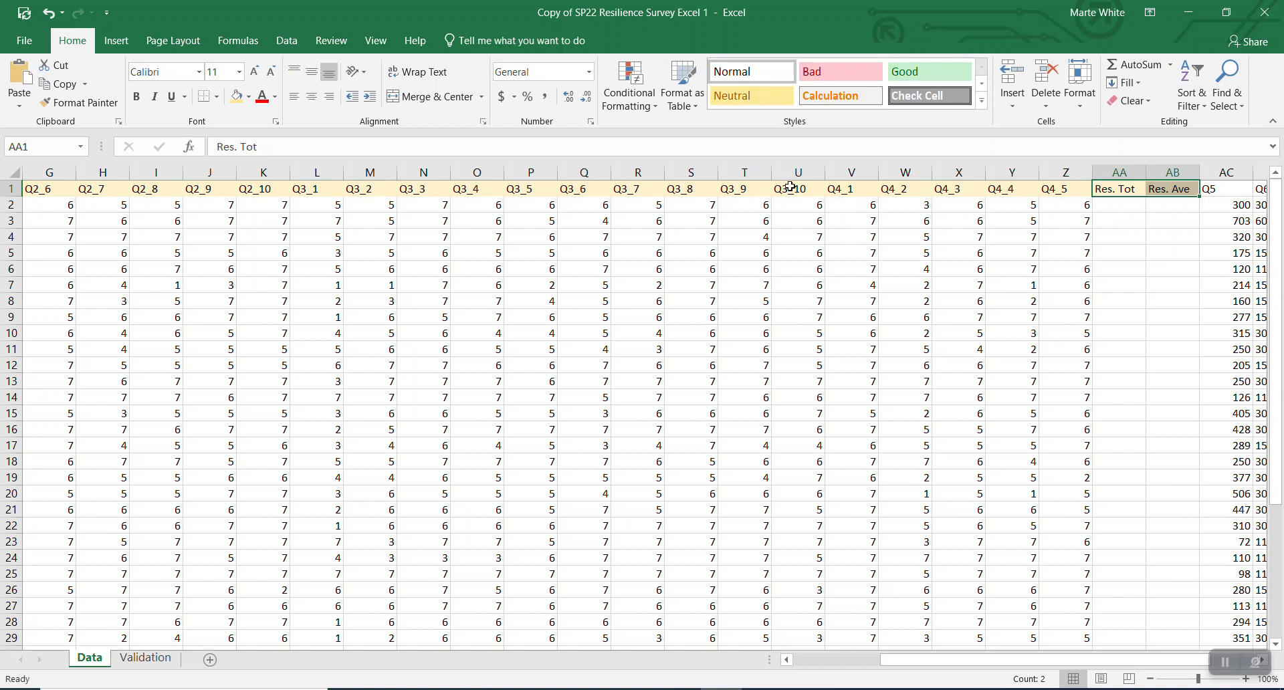
- Make AA1:AB1 bold with Gold, Accent 4, Lighter 40% fill
click(136, 97)
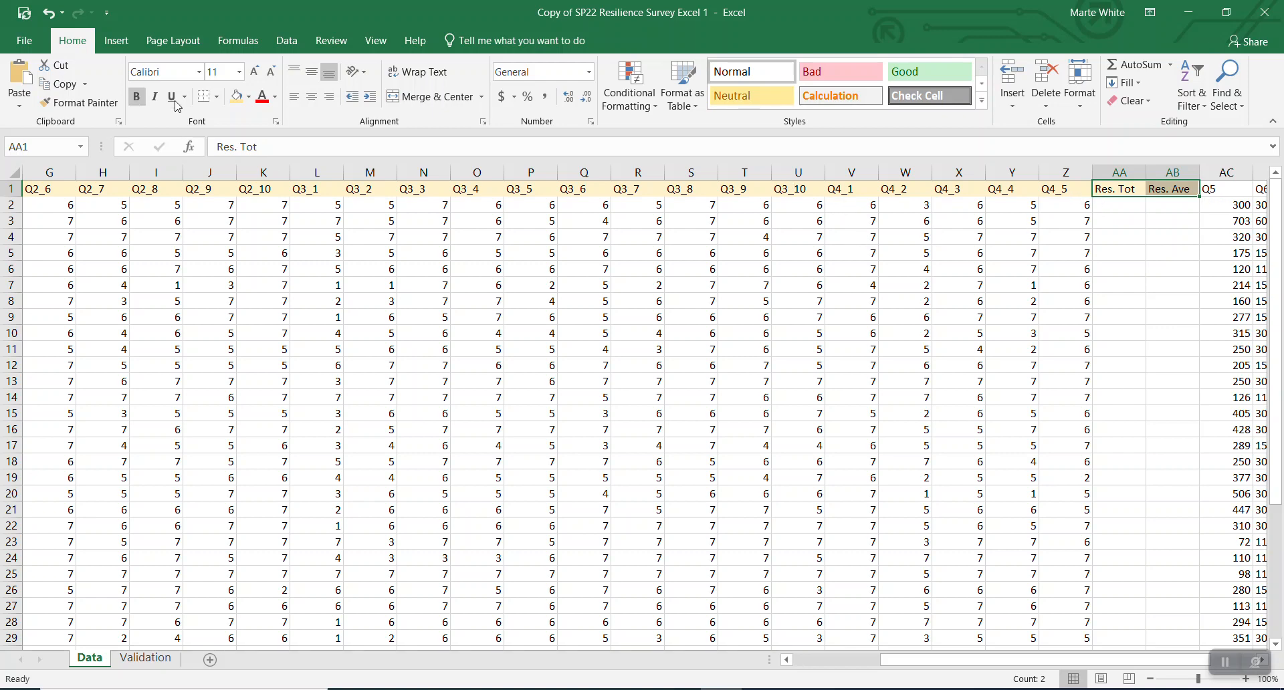
click(250, 98)
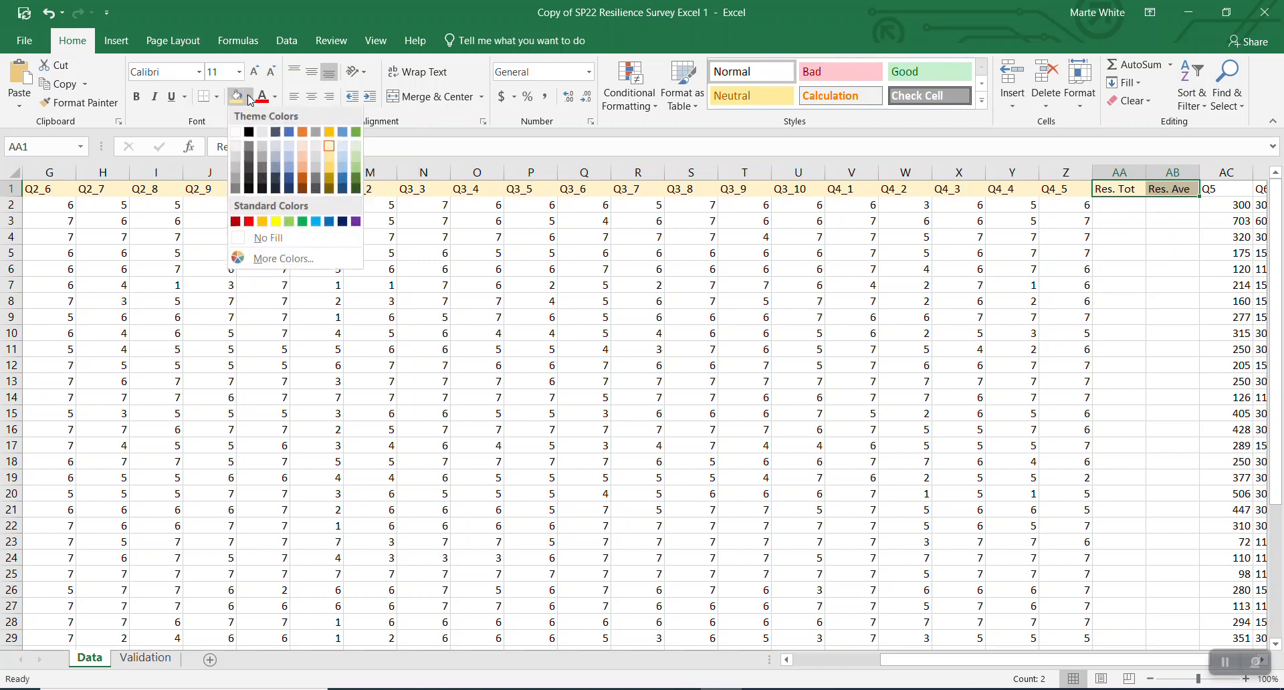
click(333, 172)
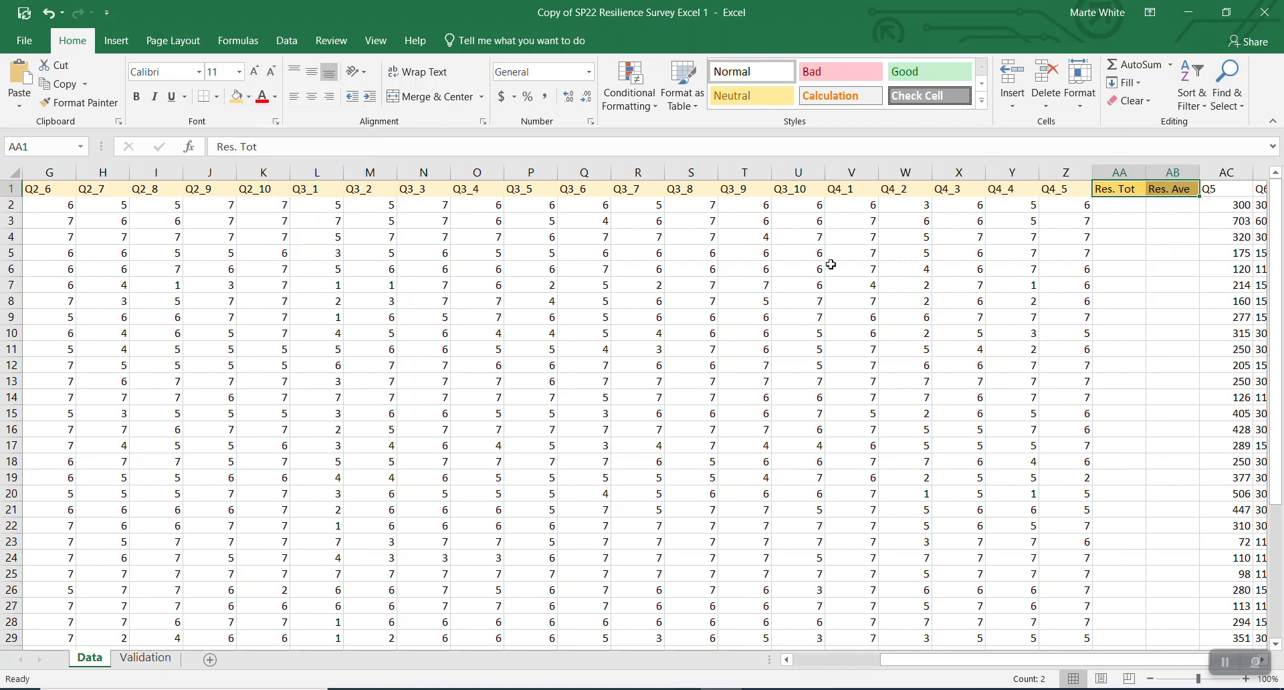
click(1030, 189)
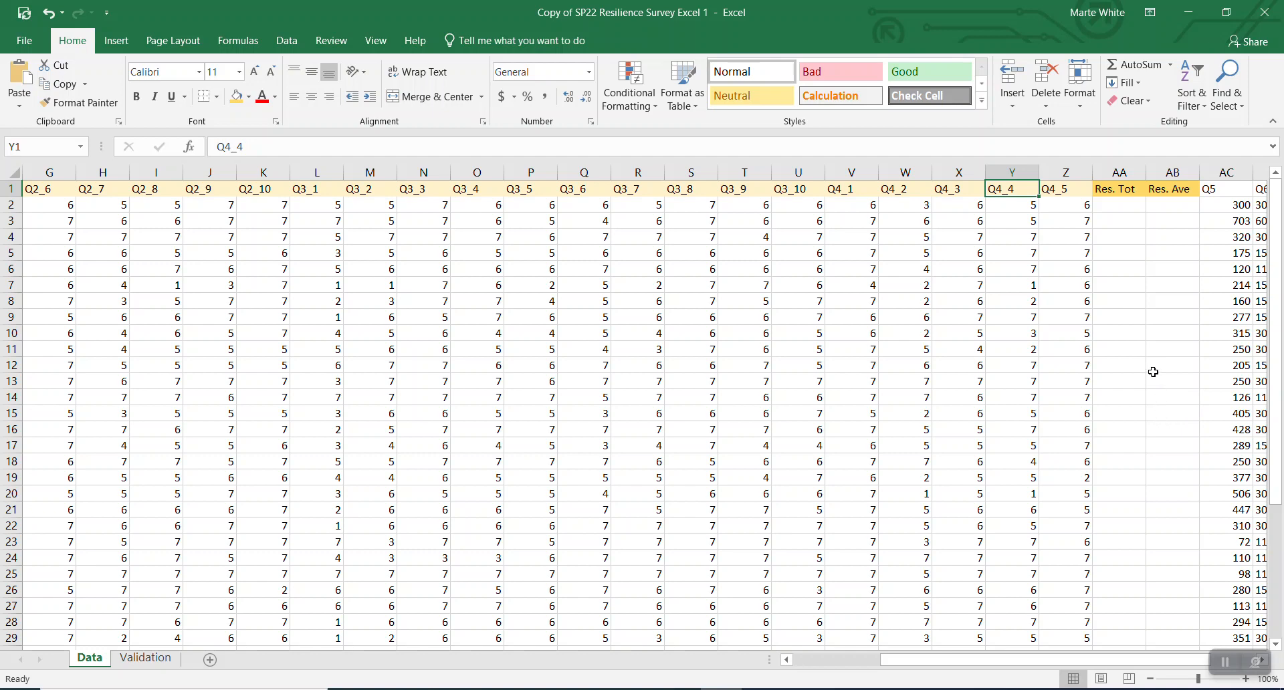
- Scroll back to column A and select cell B2, respondent 1's Q2_1 answer
mouse_move(1135, 662)
mouse_down()
mouse_move(974, 670)
mouse_move(1122, 667)
mouse_up()
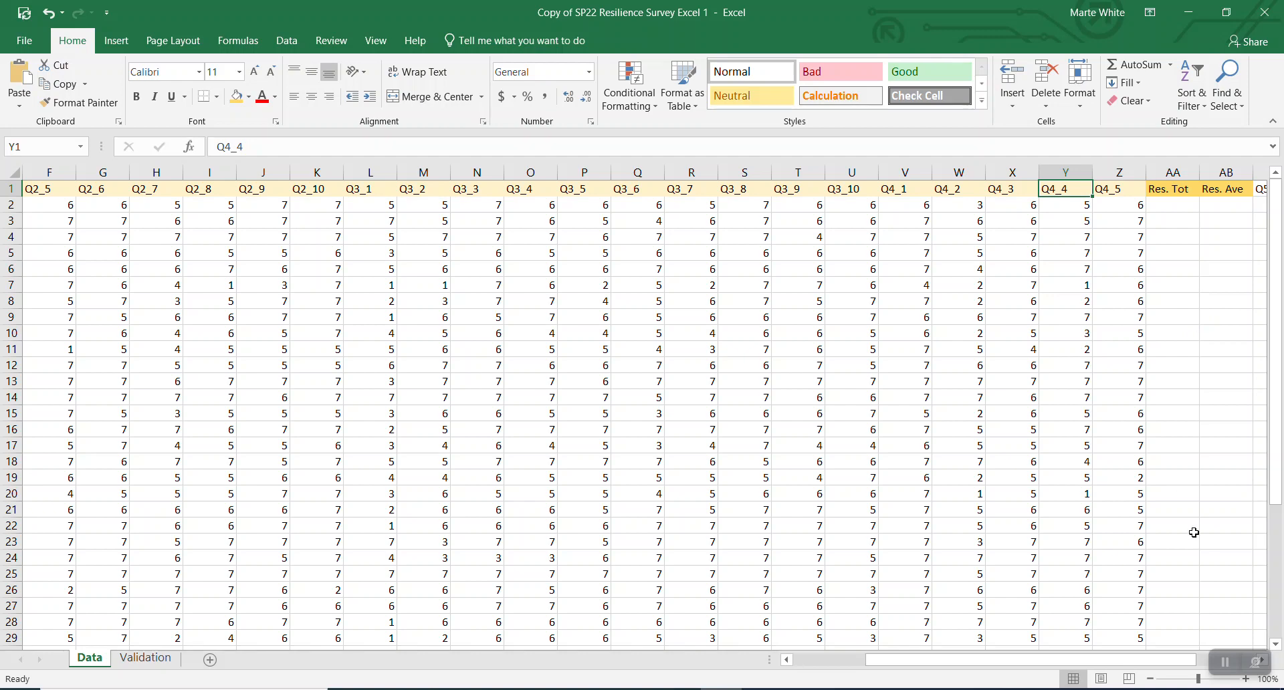
drag(1145, 665, 1031, 673)
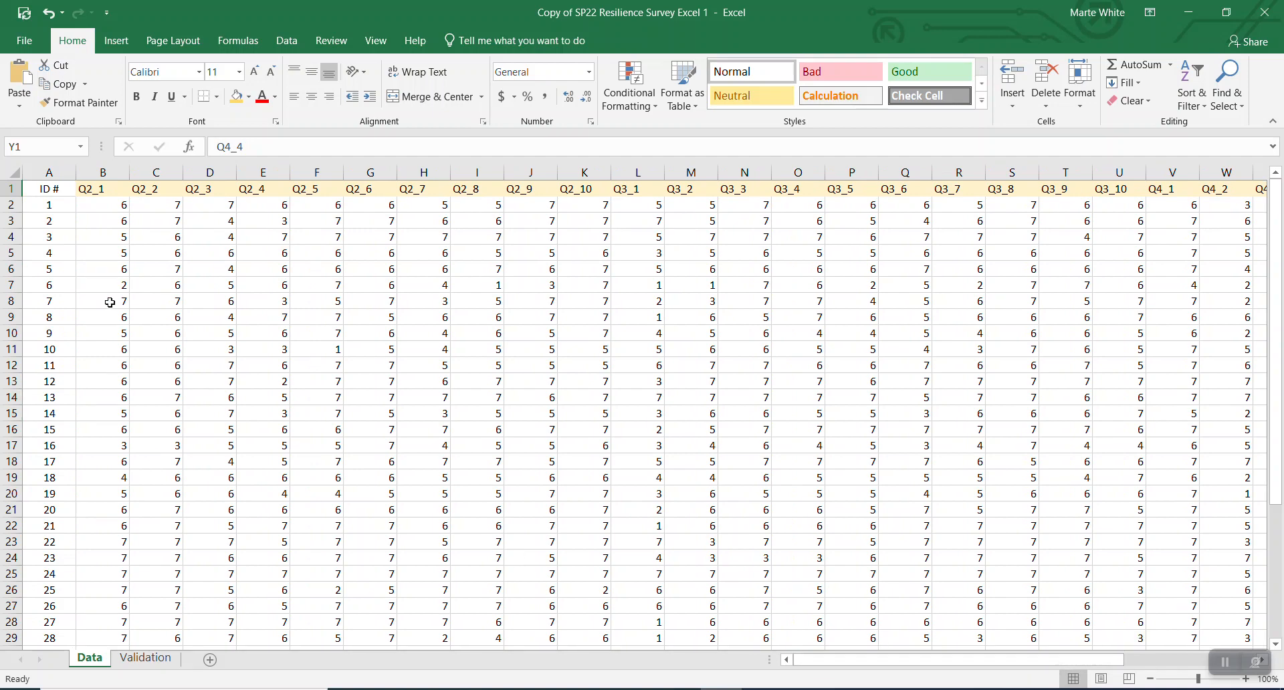
click(103, 204)
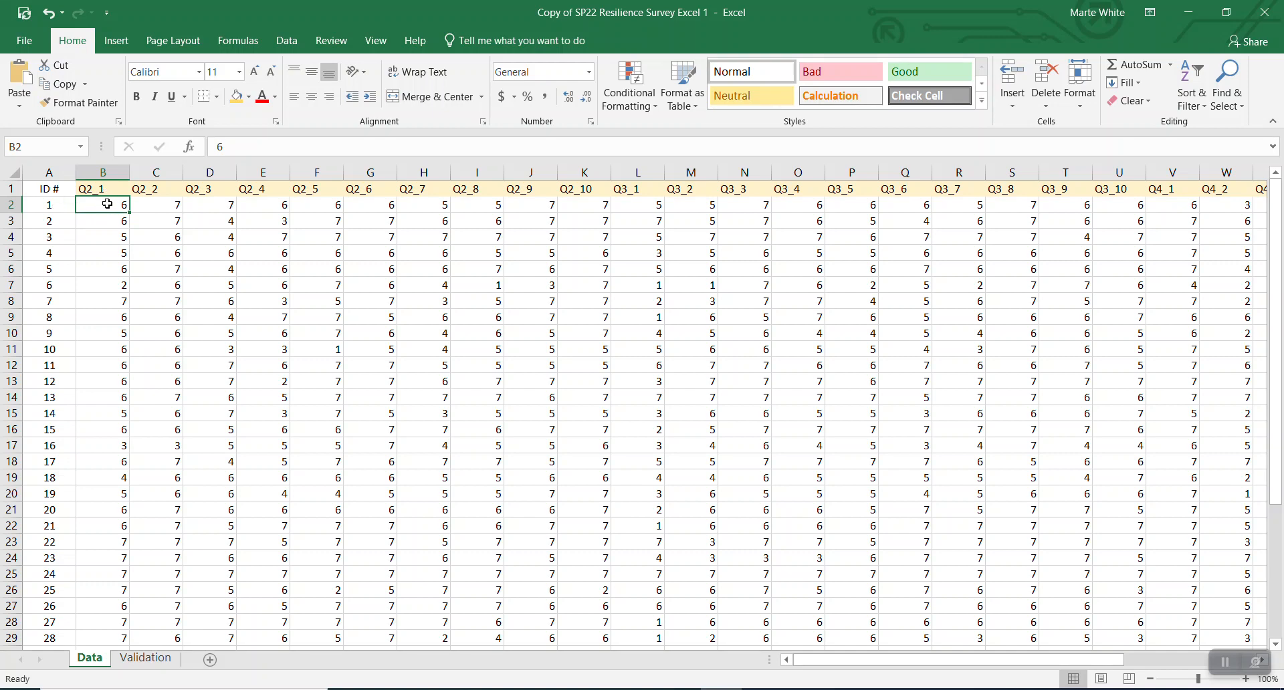
- Select B2:AA33 and apply AutoSum to total each respondent's answers into Res. Tot
drag(105, 205, 1165, 604)
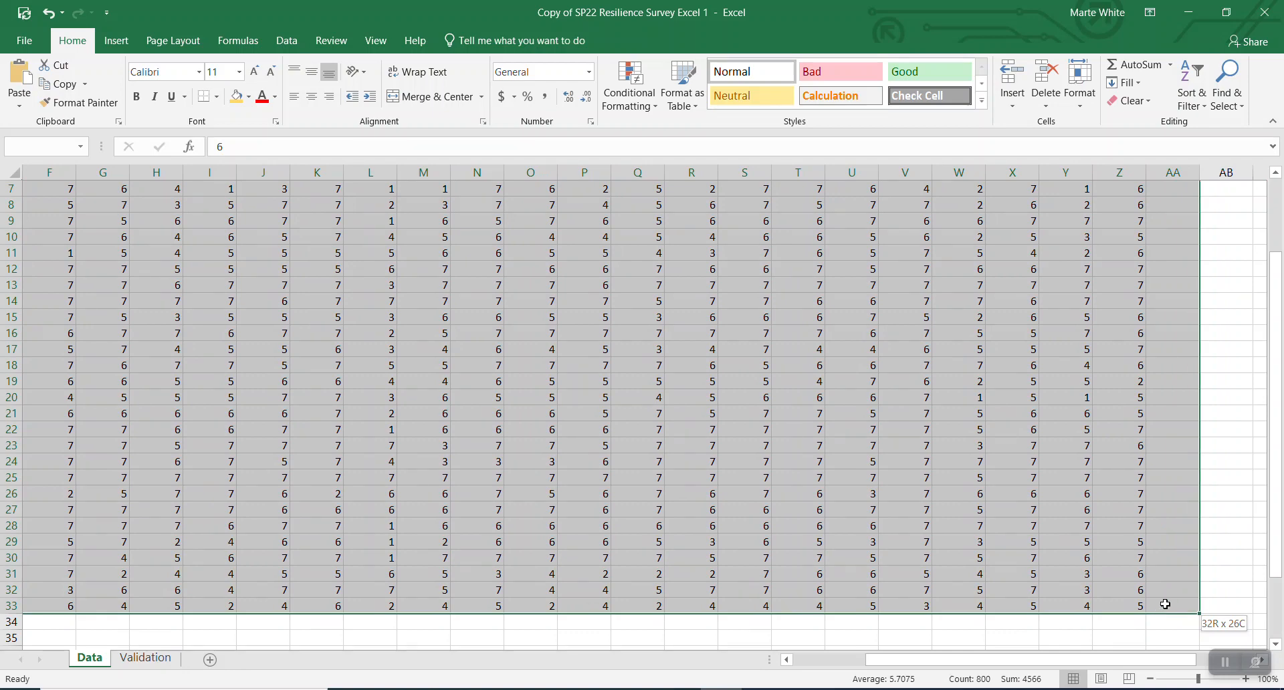
drag(1165, 604, 1175, 601)
scroll(1154, 449, up, 2)
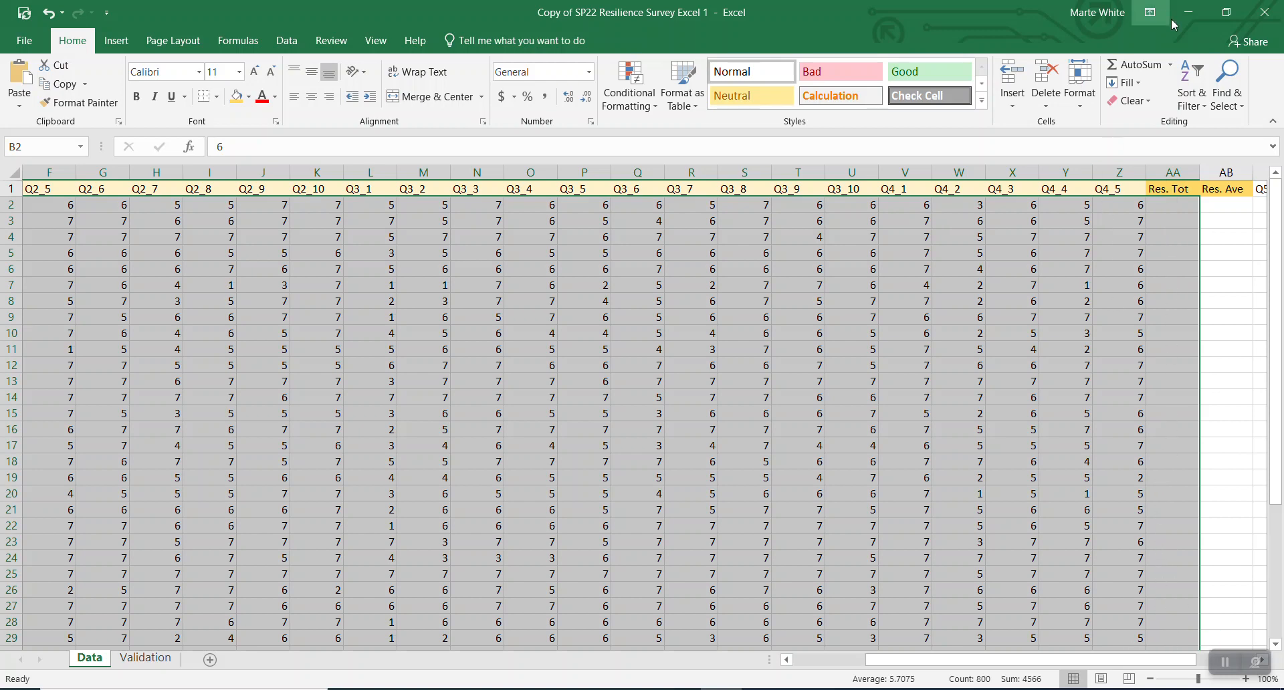
click(1143, 70)
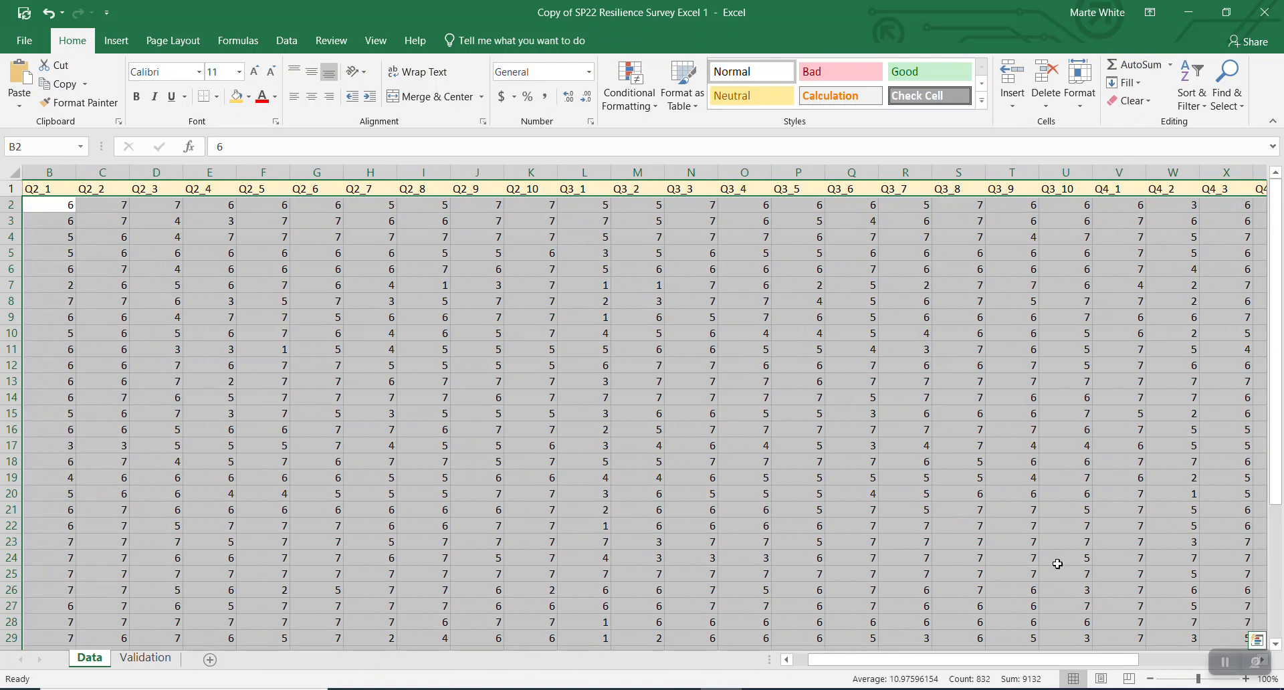
- Deselect the range and scroll right to view Res. Tot totals such as 147 and 150
drag(1018, 662, 1132, 662)
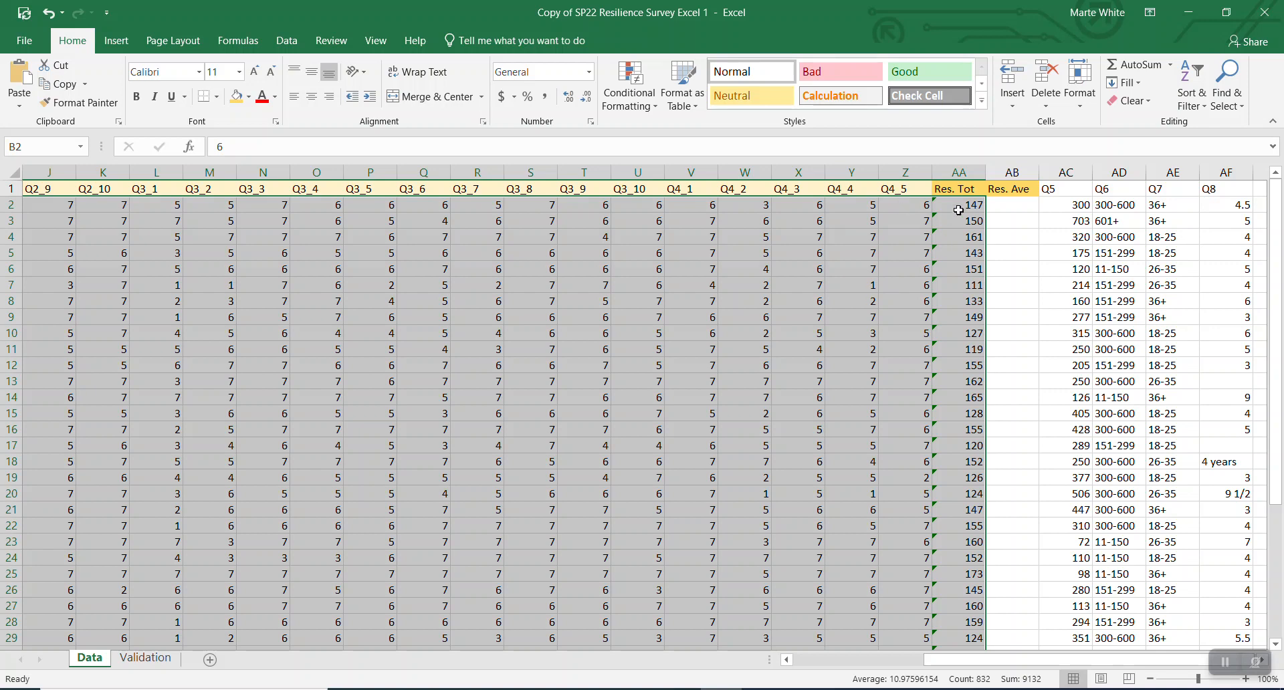
drag(1005, 665, 863, 665)
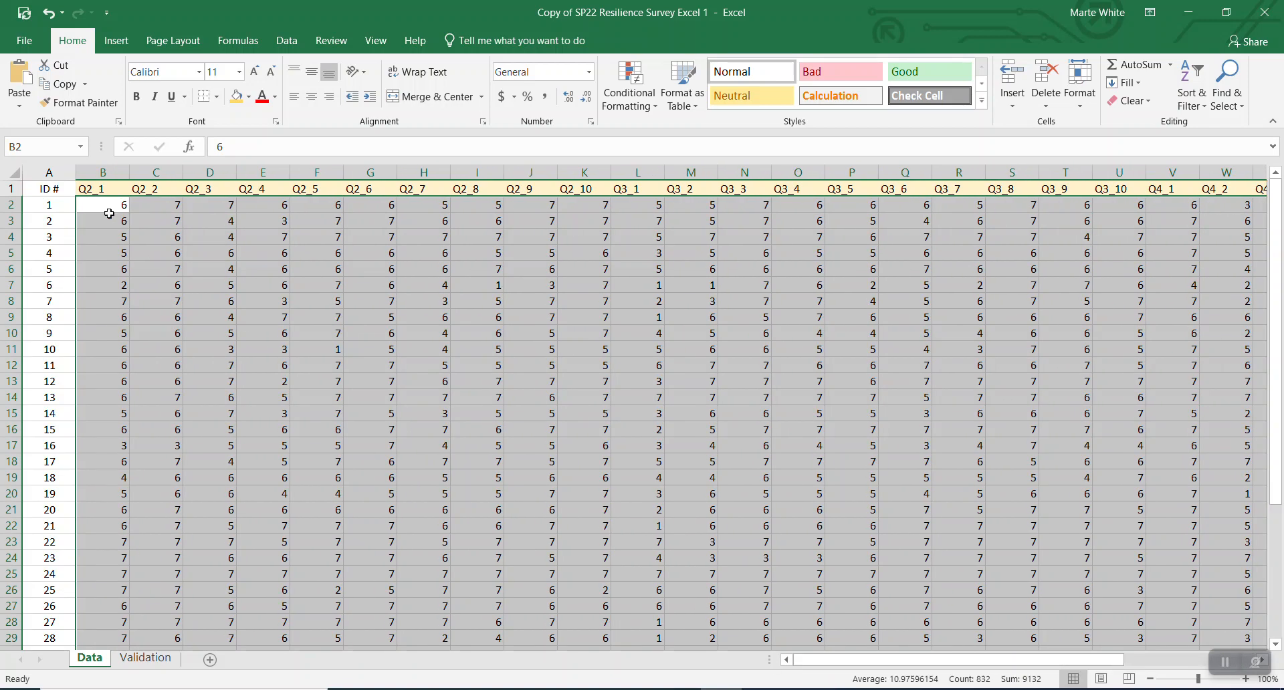
click(54, 205)
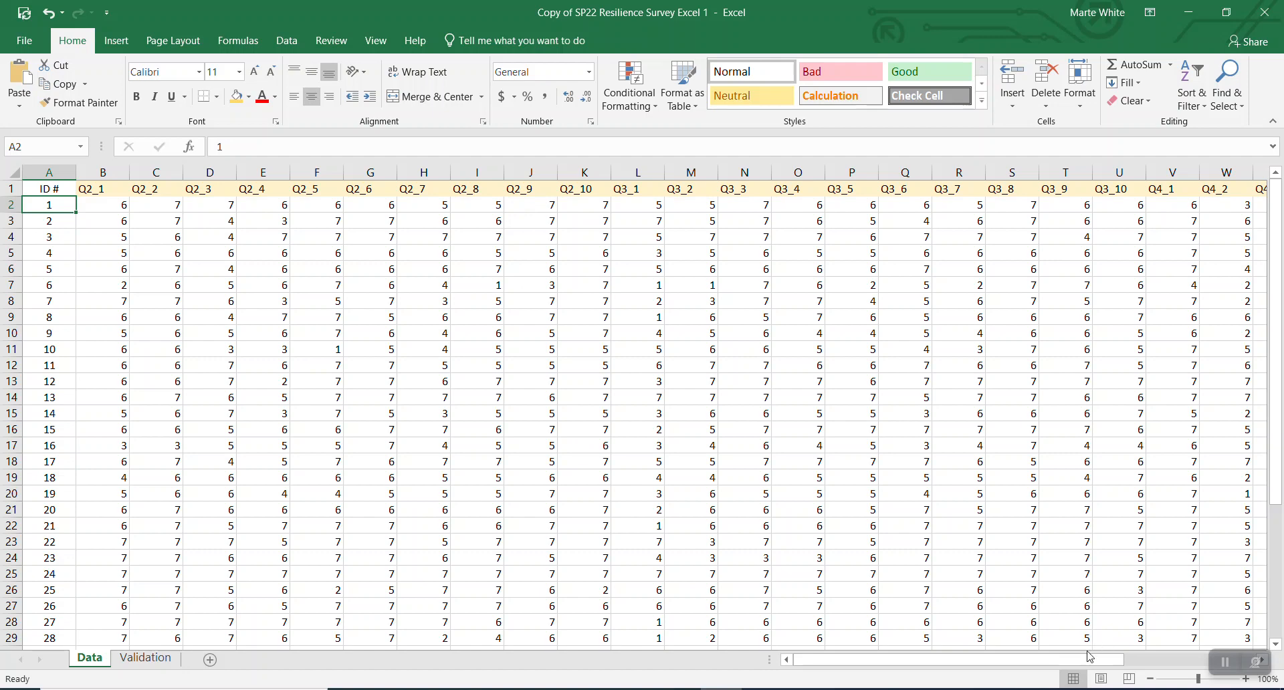
drag(1086, 660, 1209, 650)
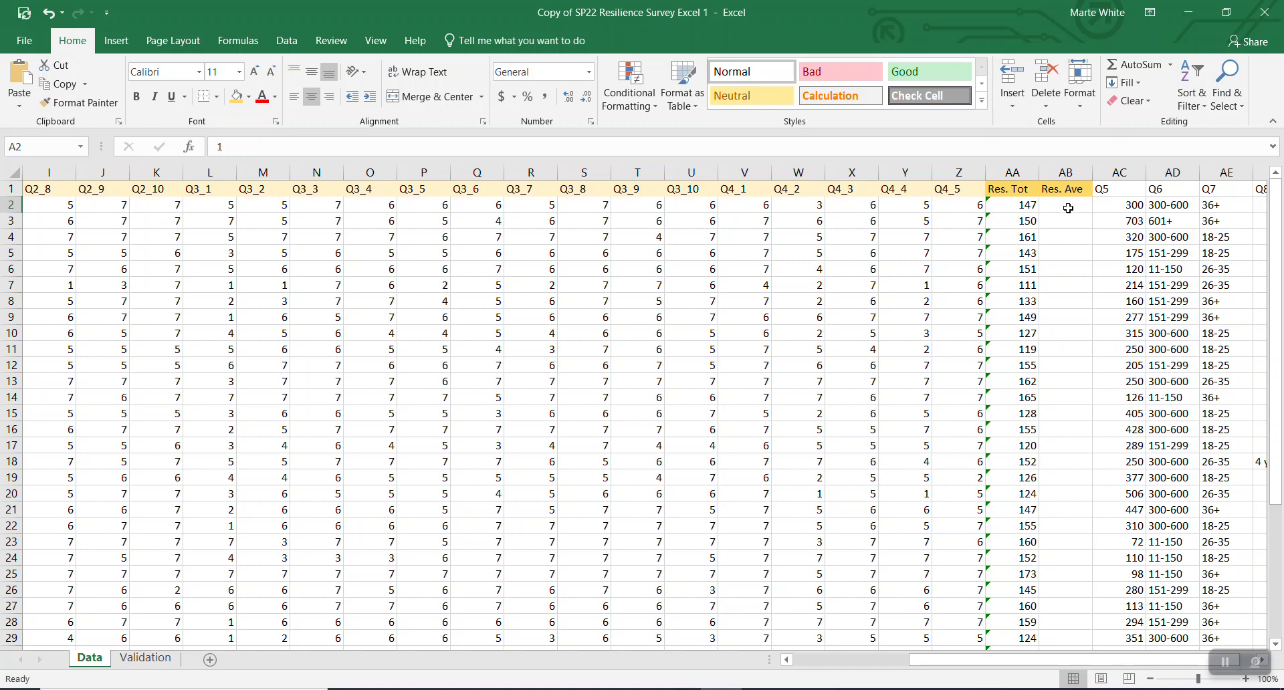
- Enter =AVERAGE(B2:Z2) in cell AB2, giving 5.88 for respondent 1
click(1068, 208)
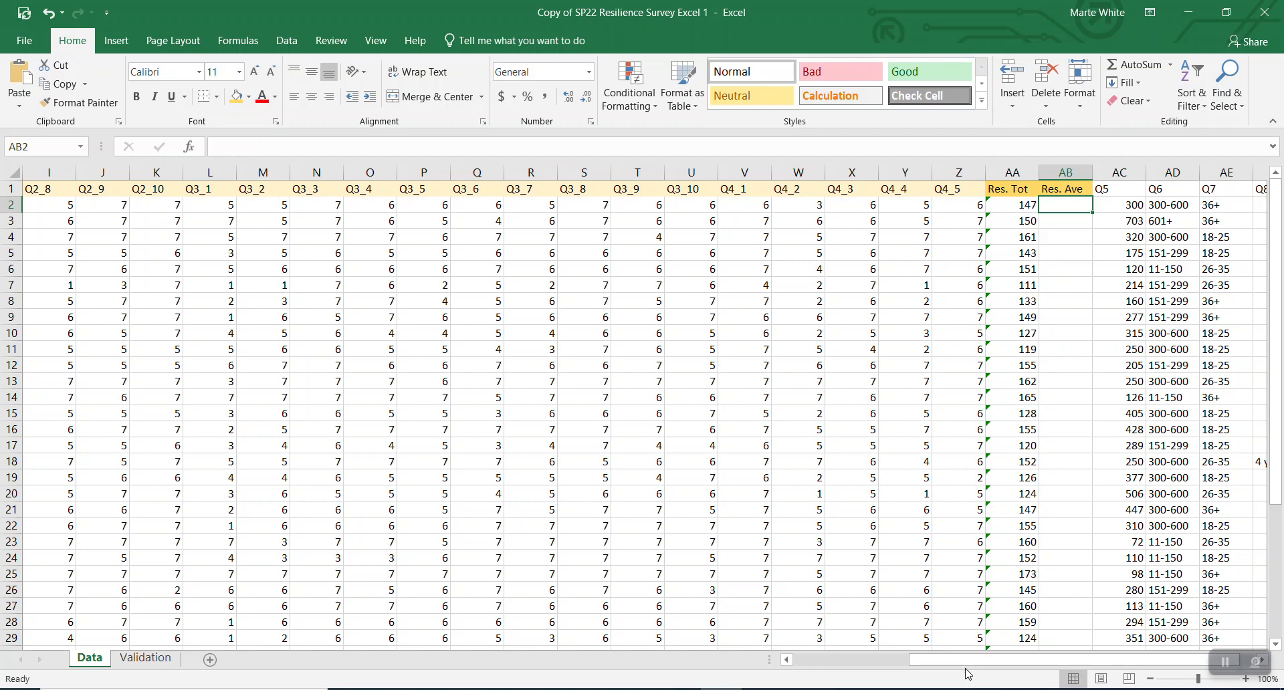
text(=)
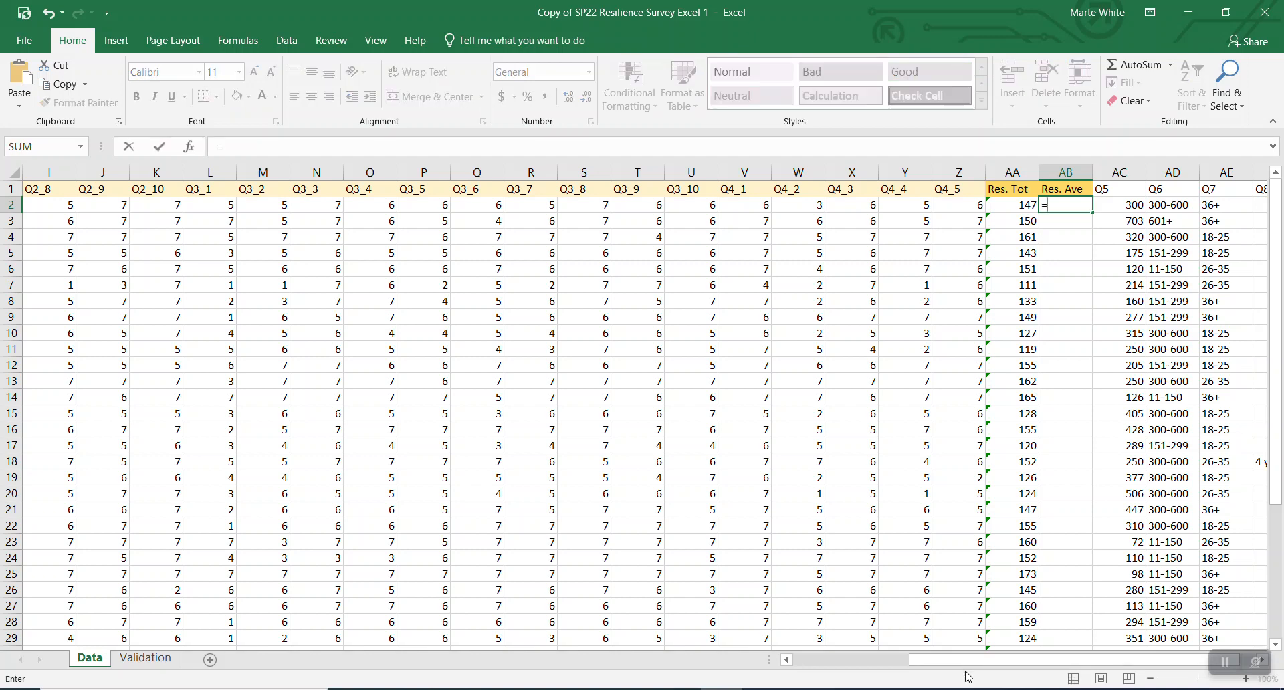
text(Ave)
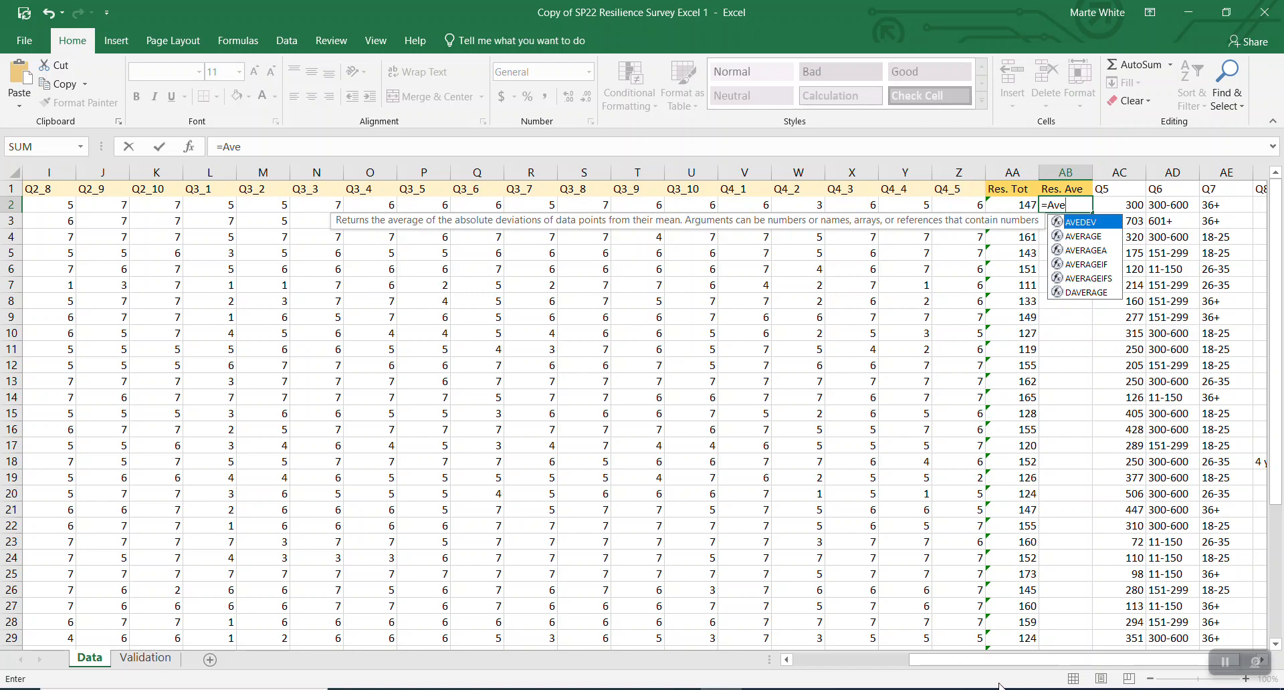
click(1077, 237)
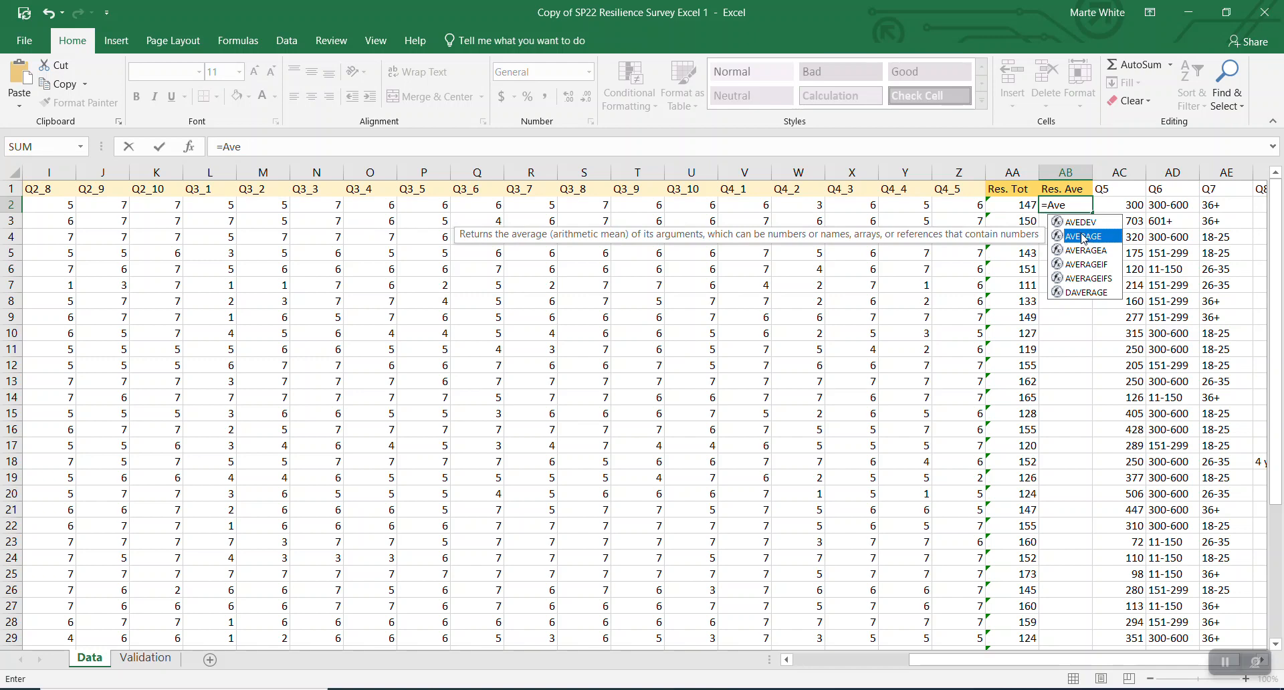
double_click(1083, 238)
drag(1032, 661, 619, 637)
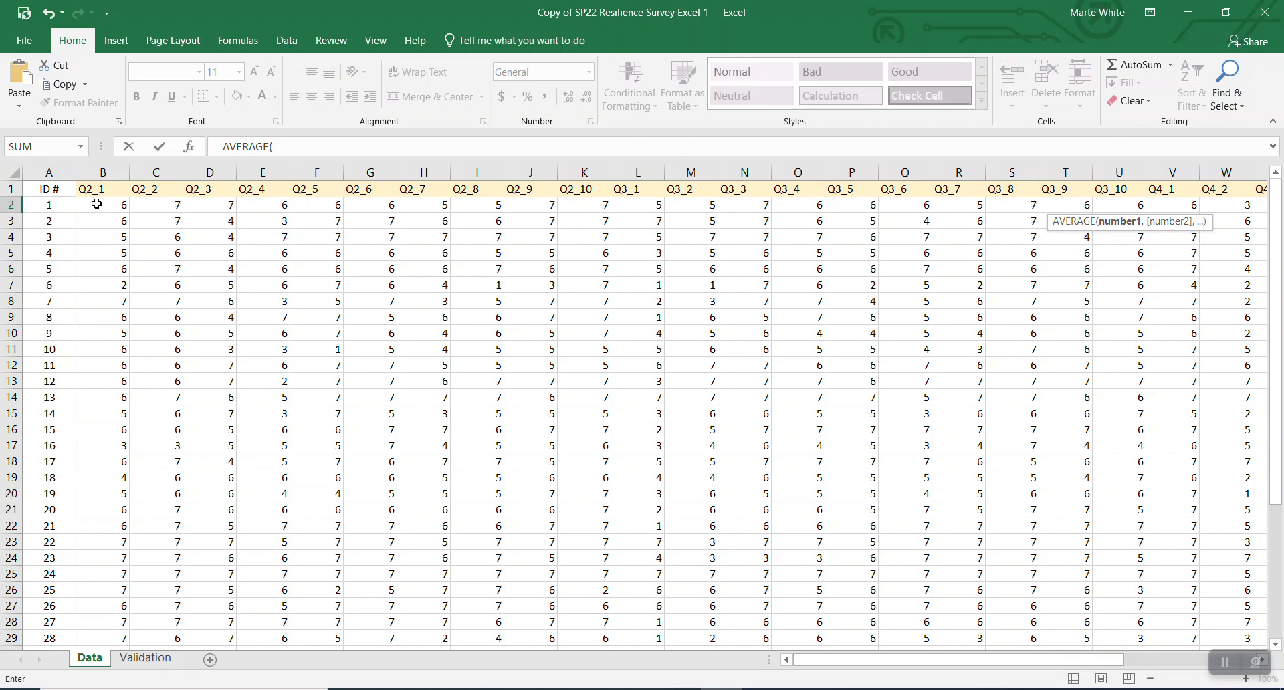
drag(97, 203, 235, 206)
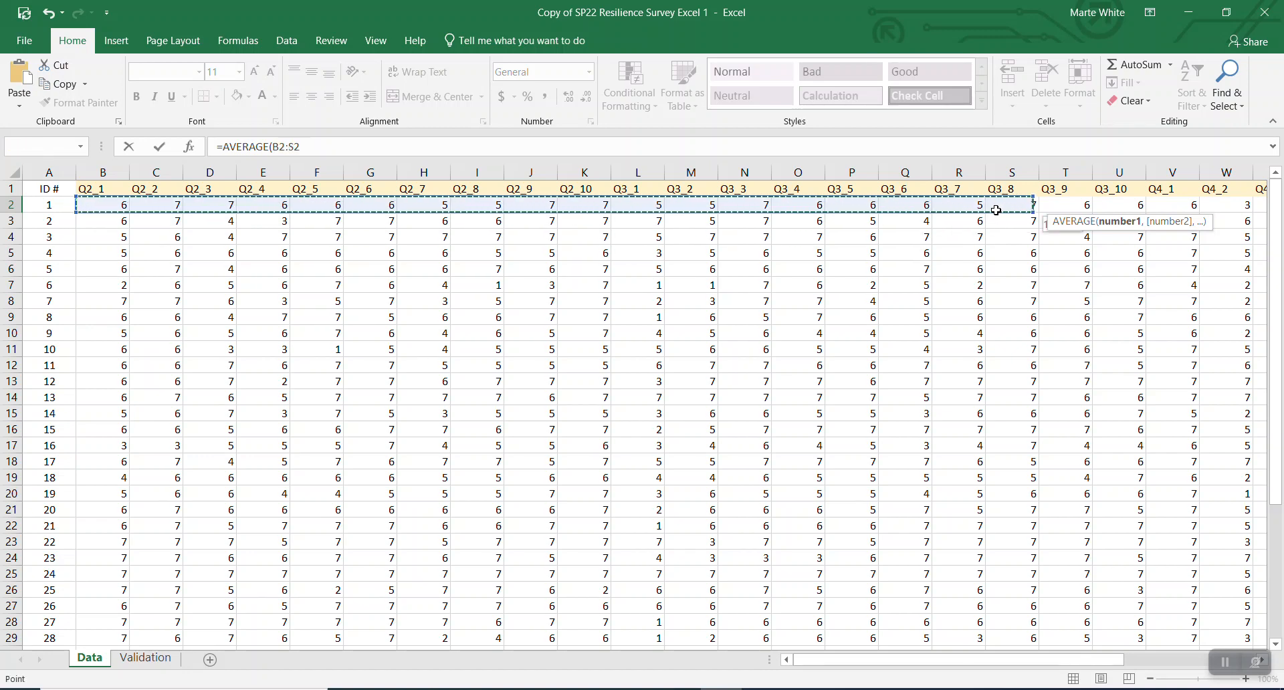
drag(996, 210, 1123, 206)
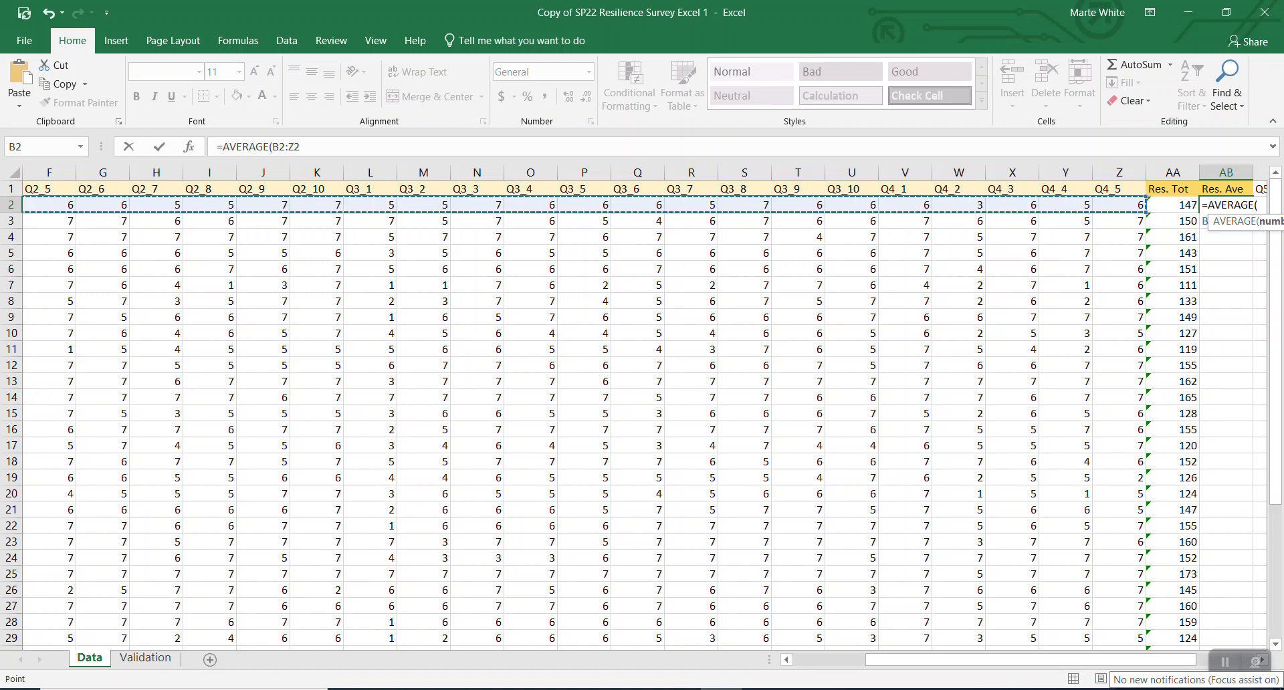
key(Return)
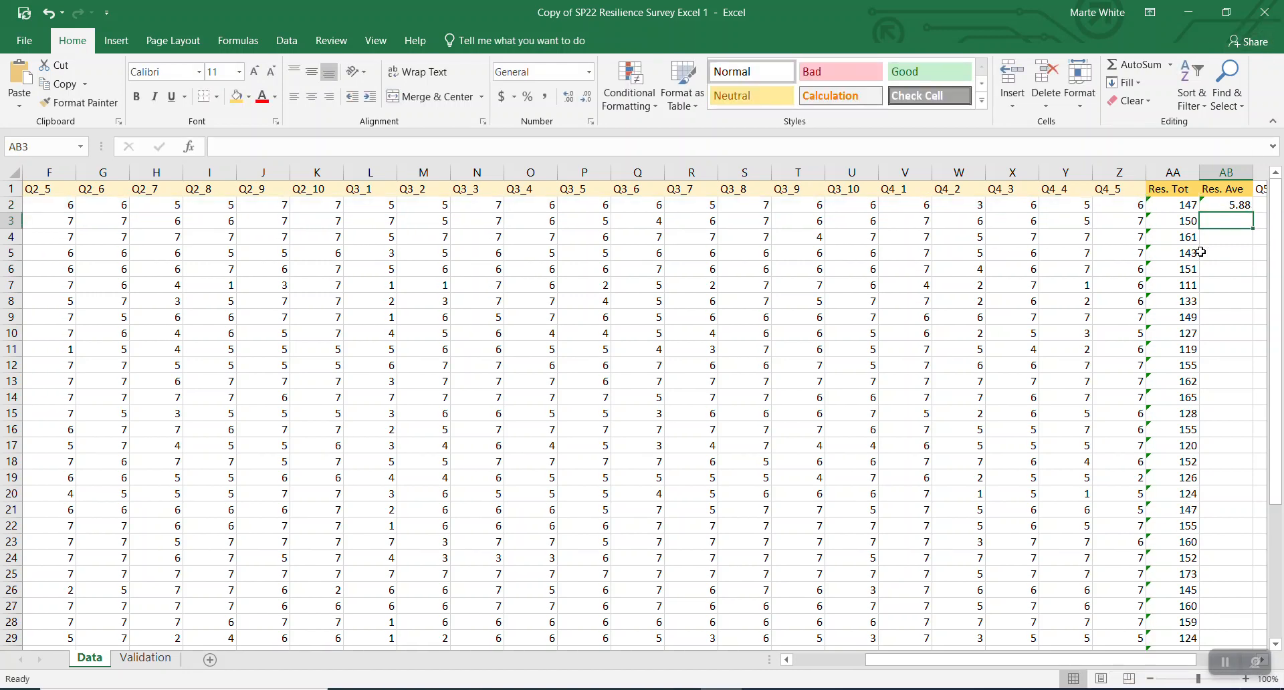
- Fill the AB2 AVERAGE formula down through AB33
click(1217, 204)
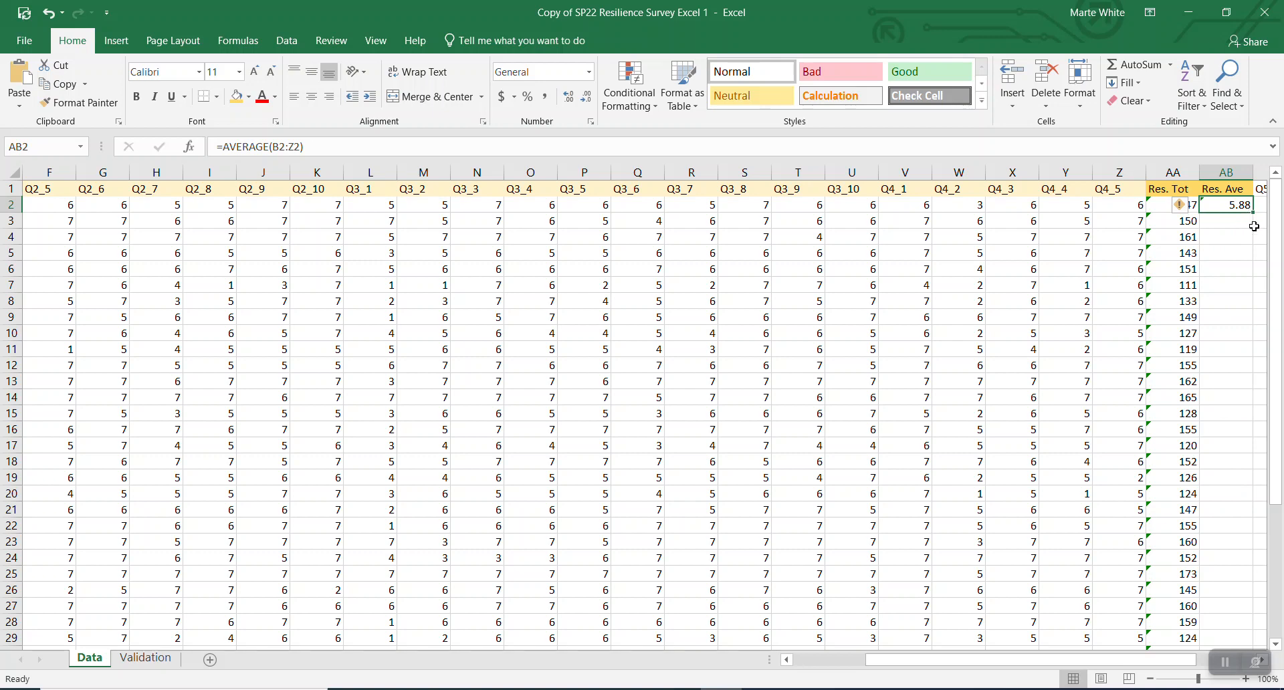
drag(1253, 213, 1251, 610)
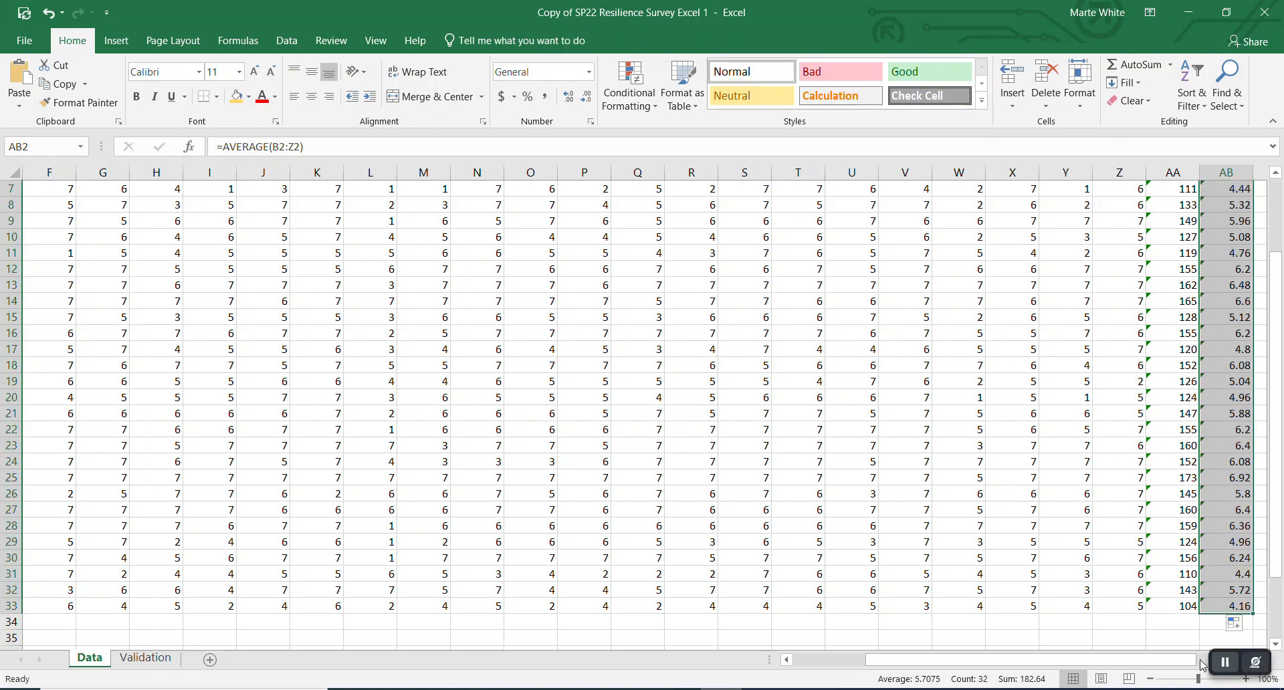
scroll(1220, 595, up, 2)
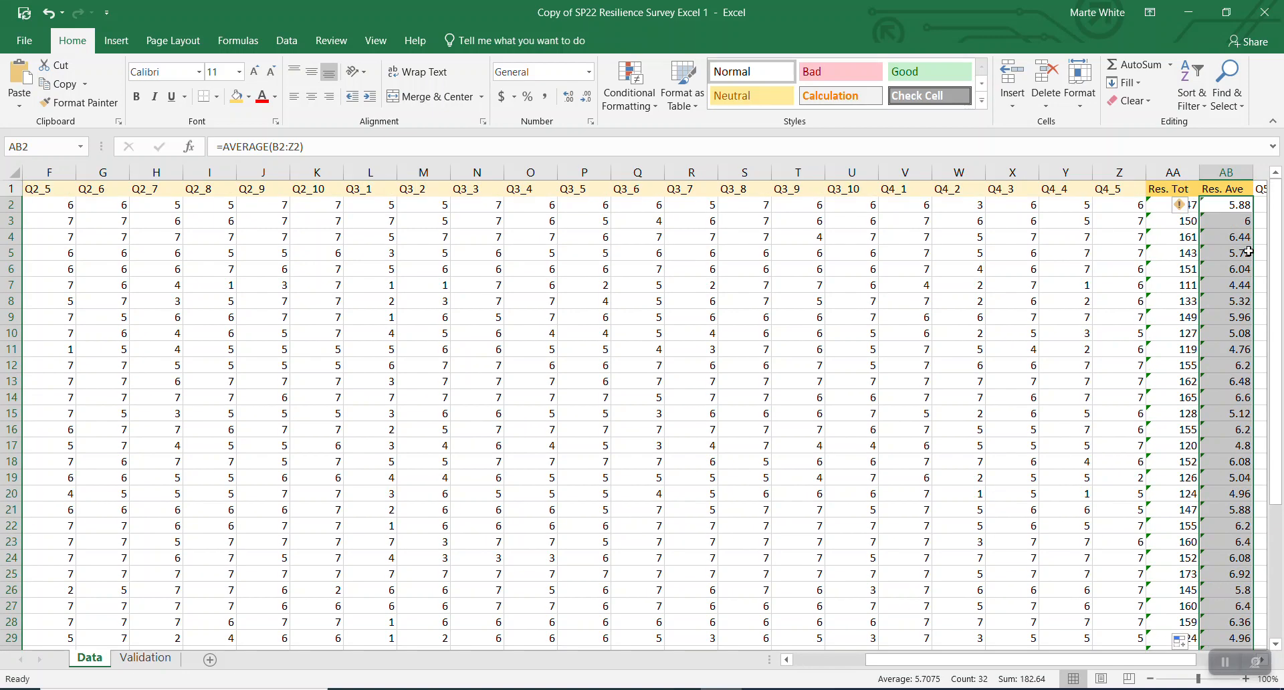
- Undo the filled-down averages and the AB2 average formula
click(52, 12)
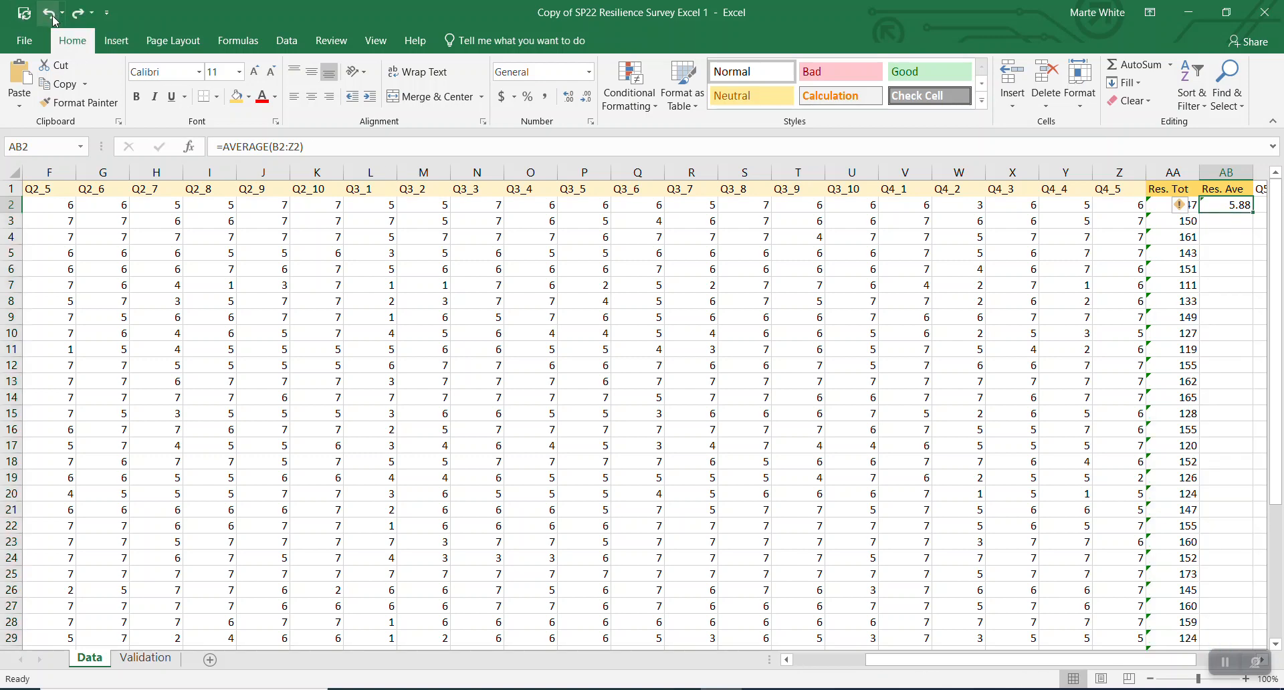
click(1235, 226)
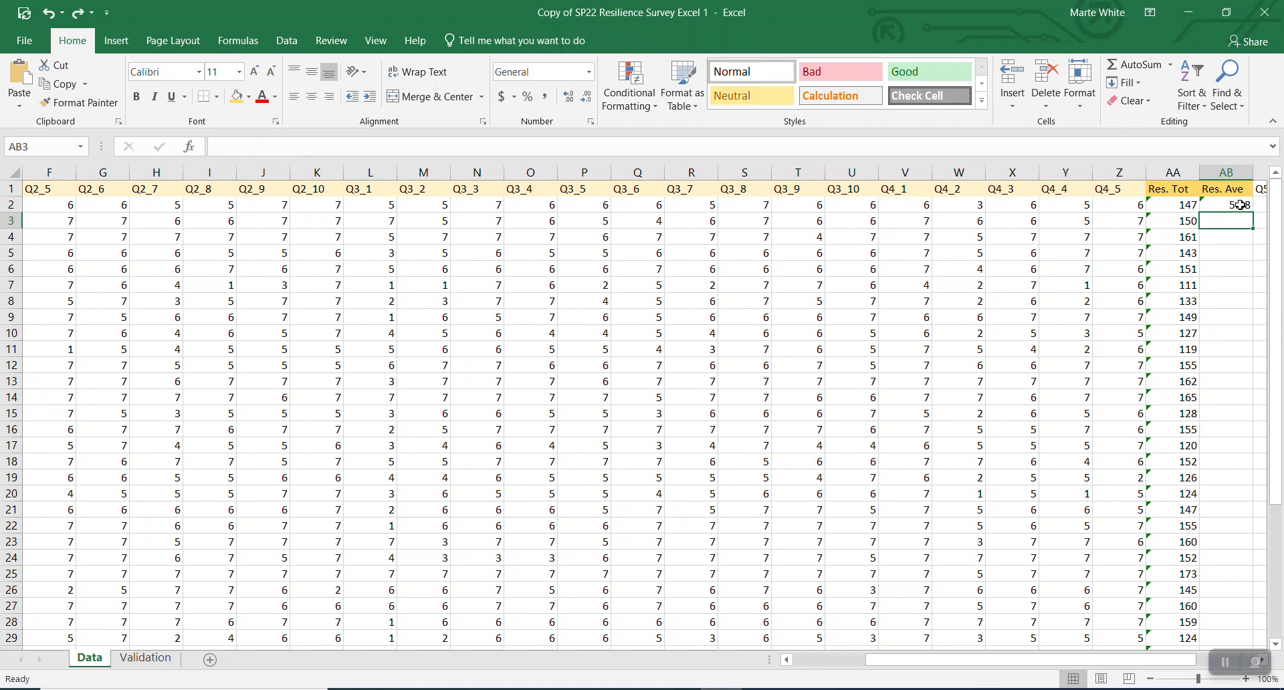
click(49, 13)
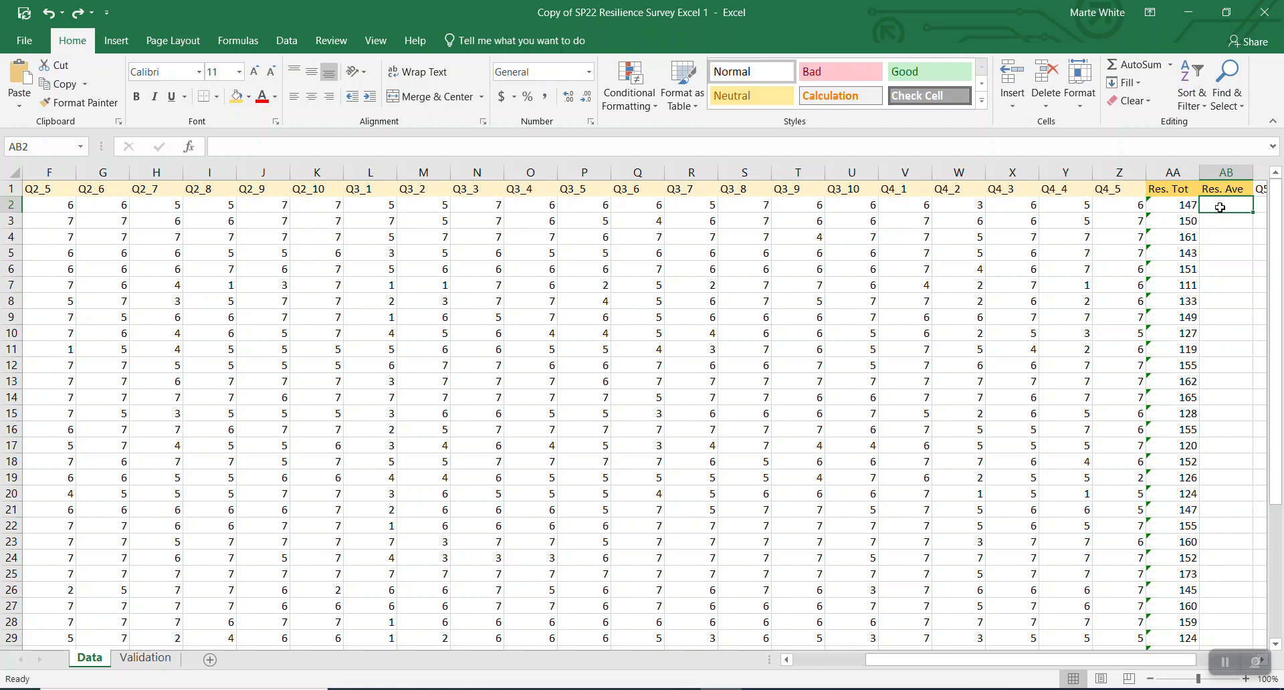
- Re-enter =AVERAGE(B2:Z2) in AB2, showing 5.88 again
text(=)
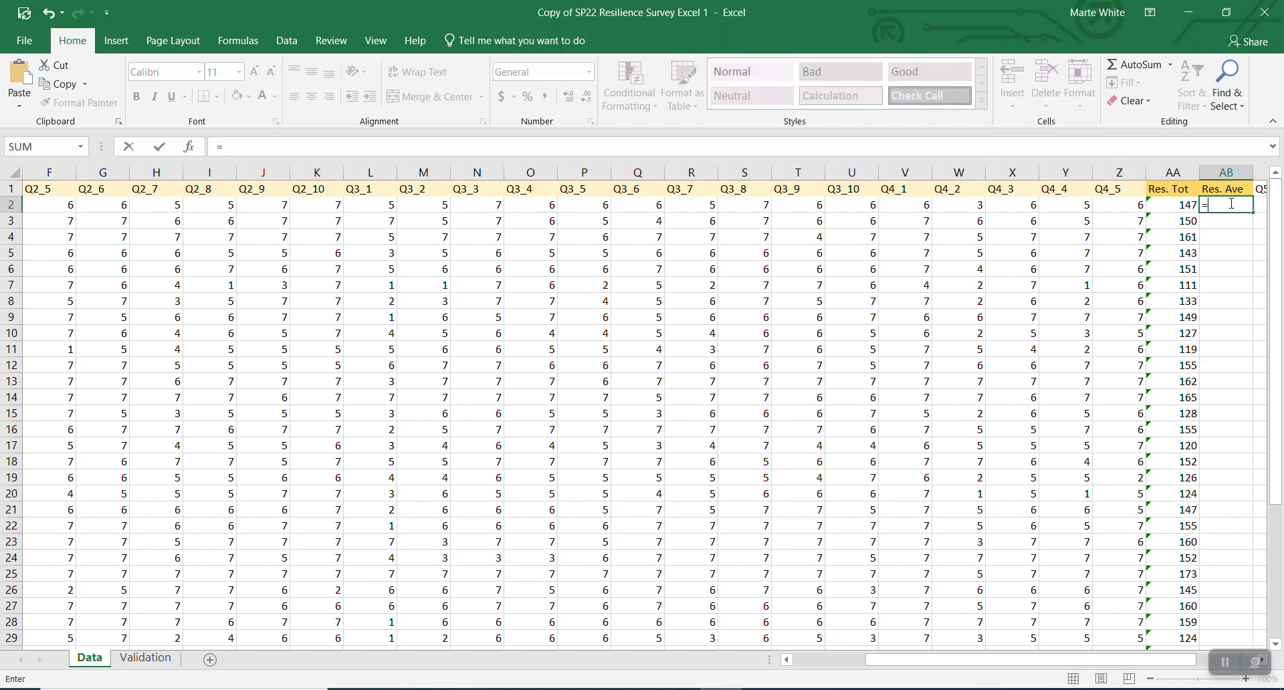
text(aver)
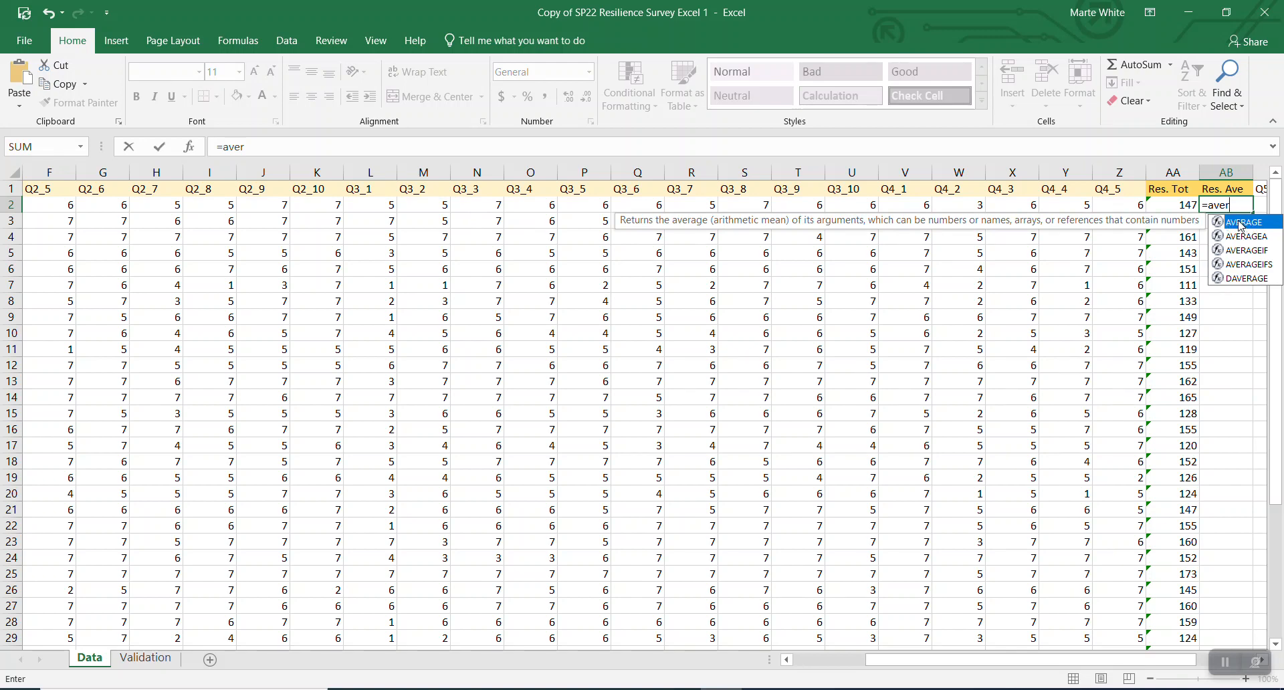
double_click(1241, 222)
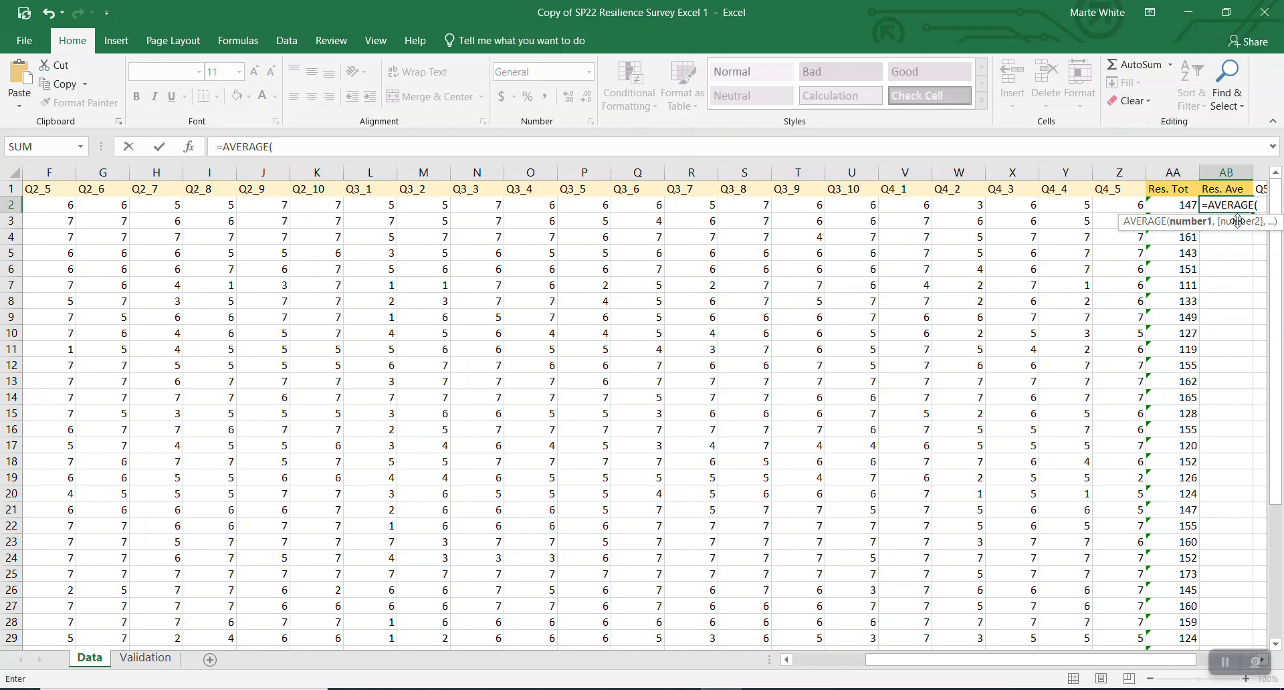
drag(873, 661, 681, 654)
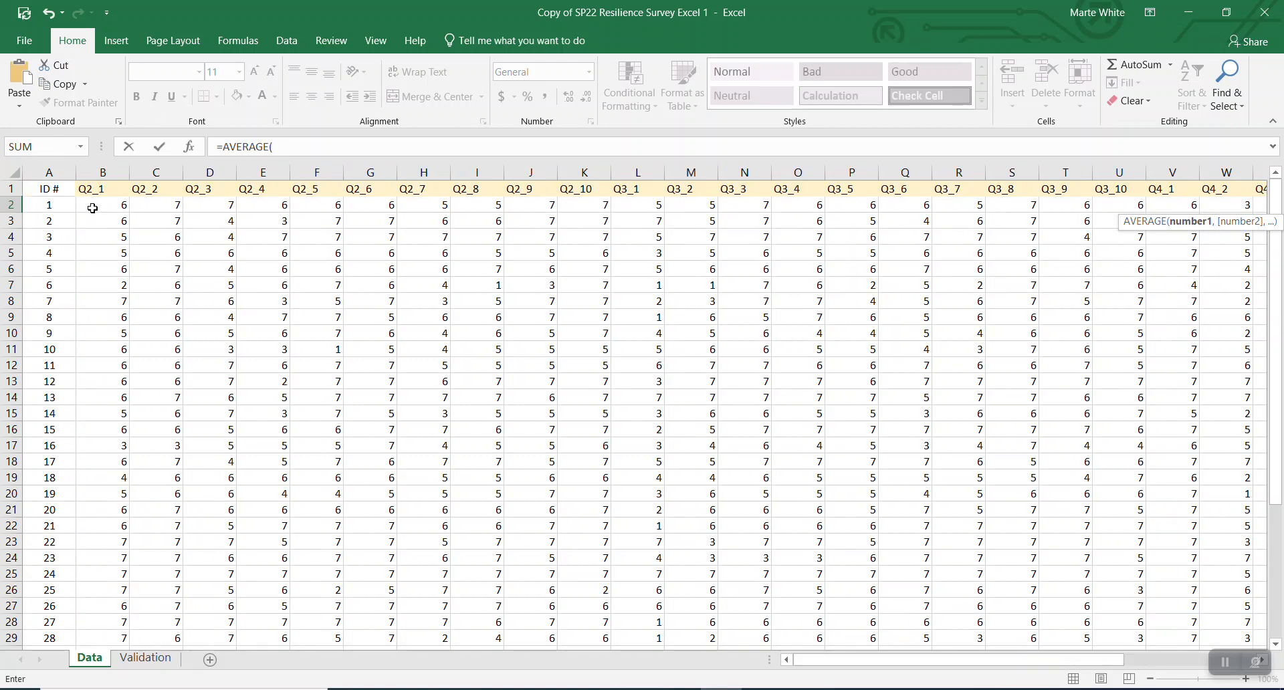
drag(93, 208, 1215, 206)
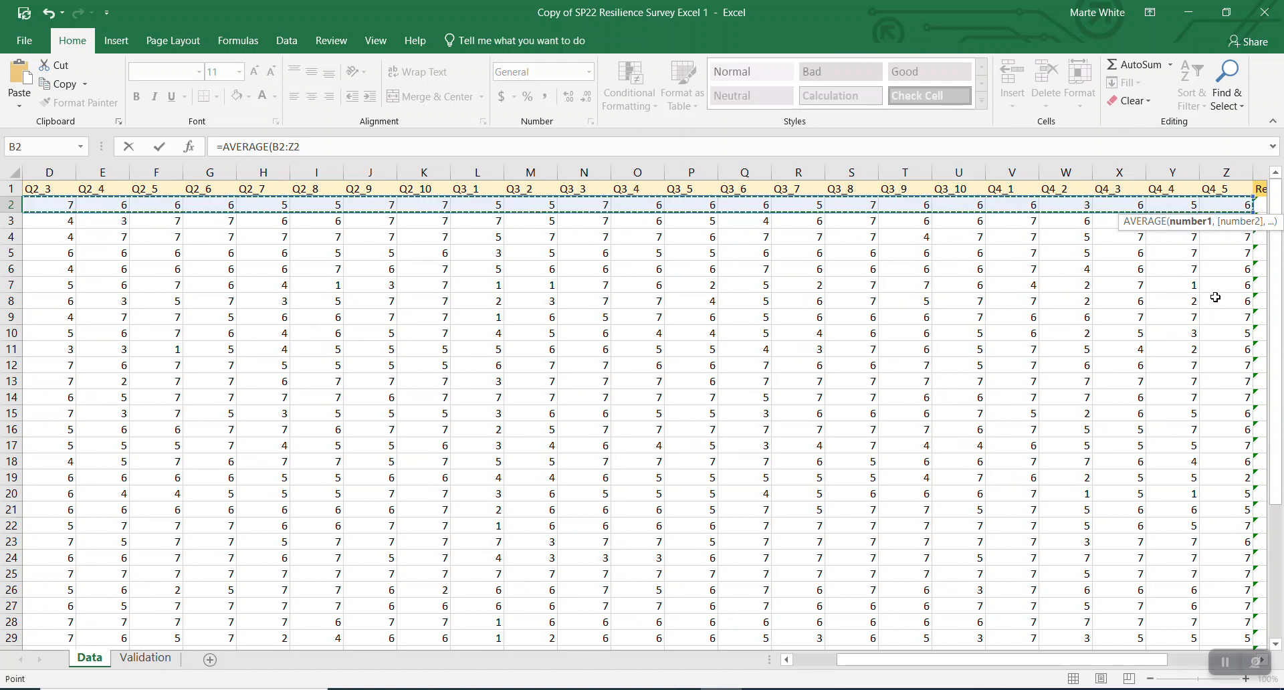
key(Return)
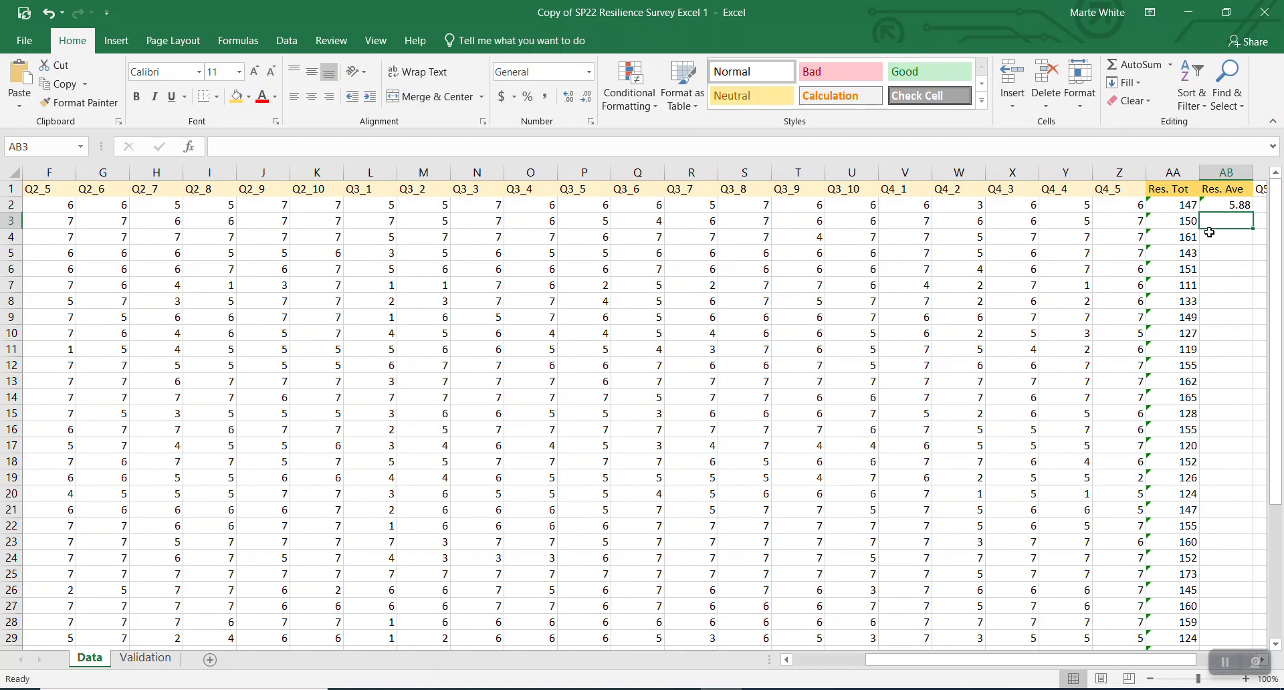
- Copy the AVERAGE formula from AB2 down to row 33, giving each respondent a Res. Ave
click(1220, 205)
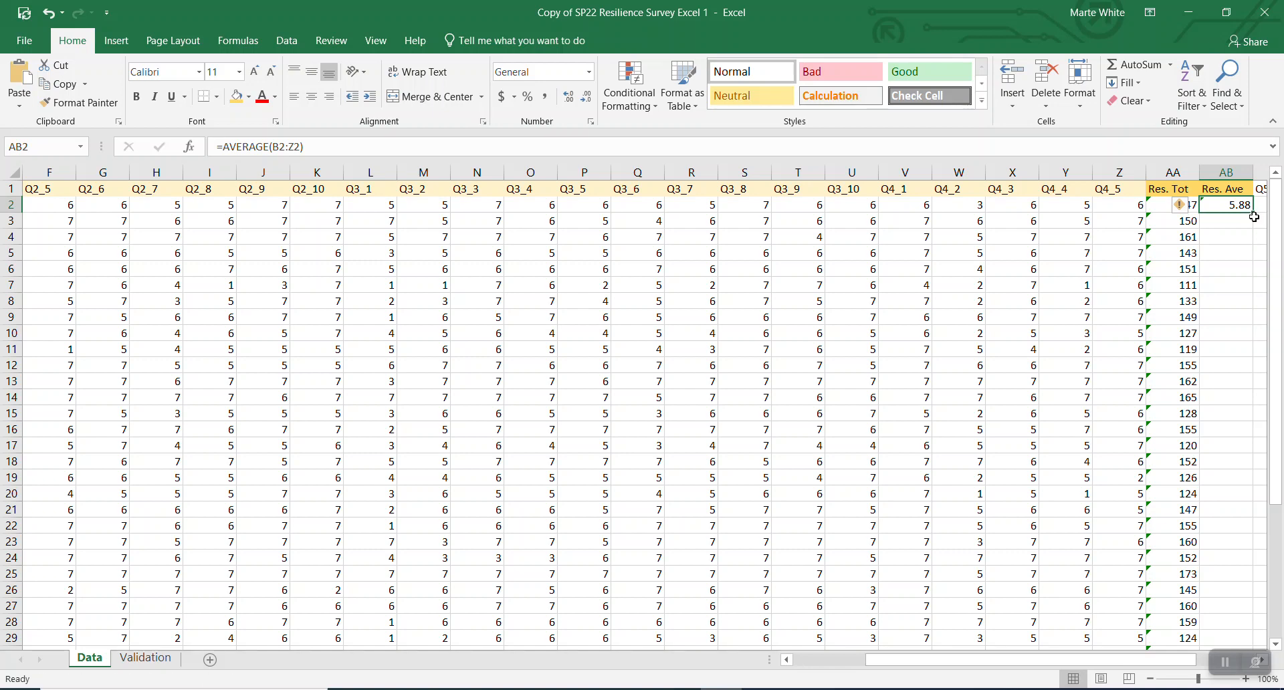
drag(1253, 212, 1234, 606)
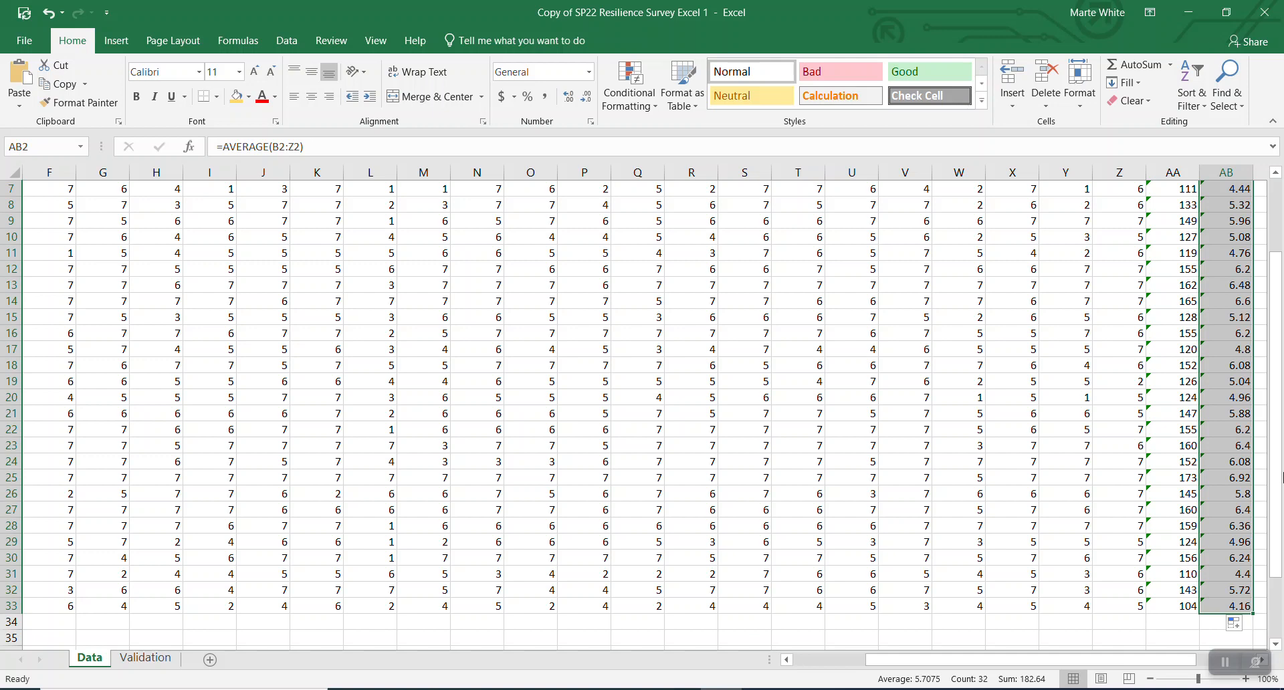
scroll(1208, 452, up, 2)
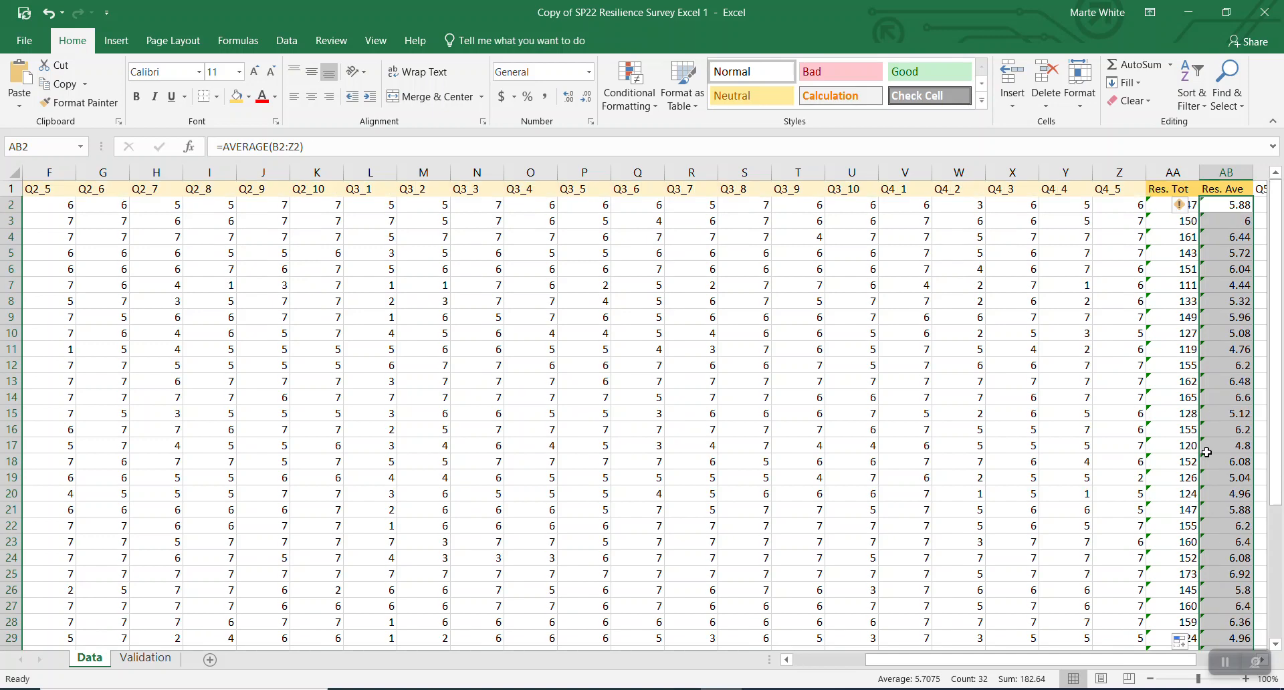